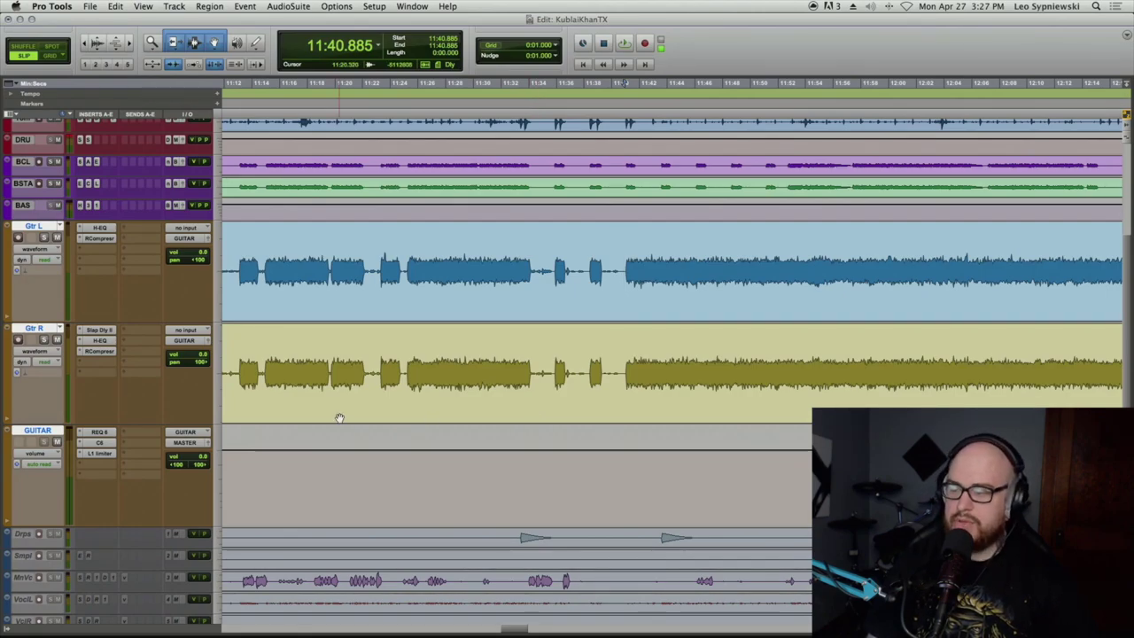
- Check the H-EQ on Gtr R, and bypass the plug-ins on the Gtr L, Gtr R and GUITAR tracks
{"action": "left_click", "coordinate": [100, 340]}
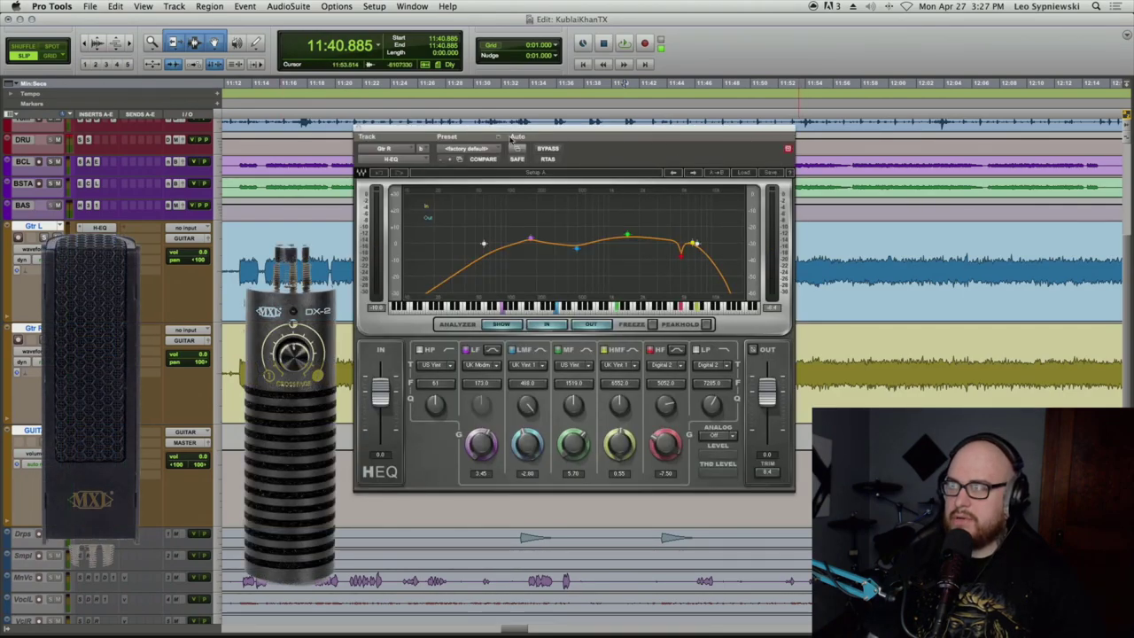
{"action": "left_click", "coordinate": [356, 132]}
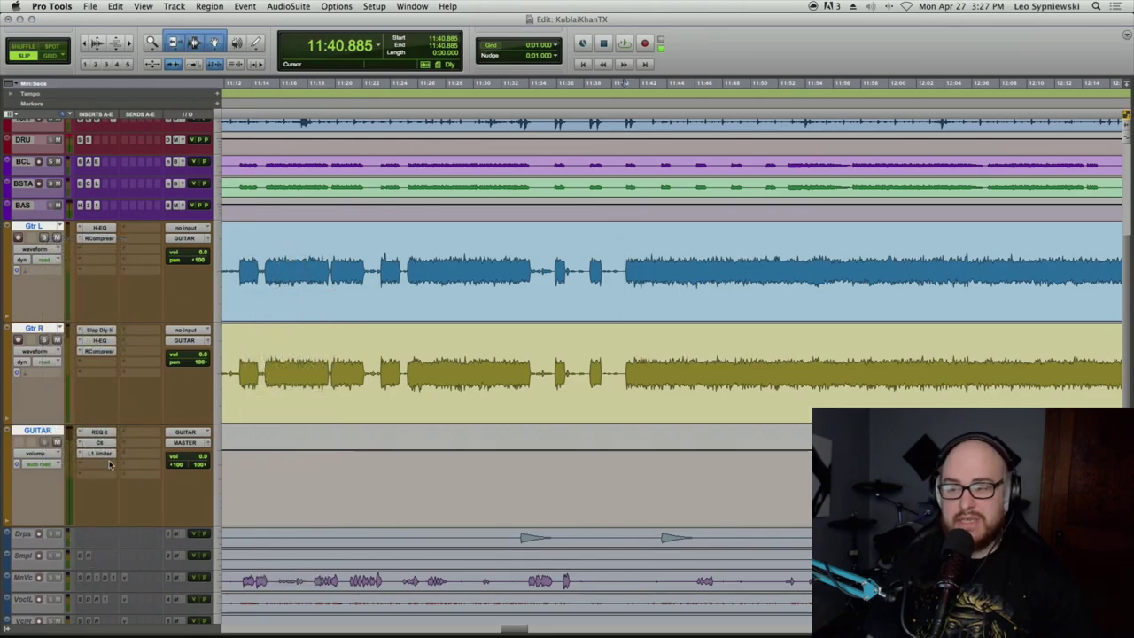
{"action": "left_click_drag", "start_coordinate": [103, 453], "coordinate": [105, 228]}
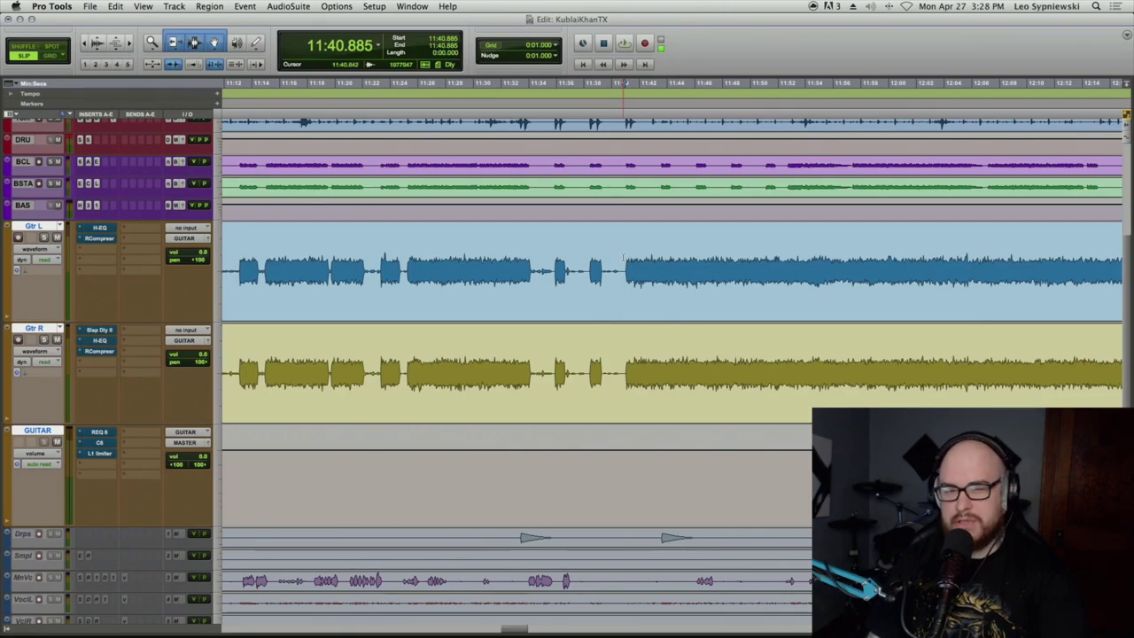
- Solo the guitar tracks and play them back with their EQ and dynamics plug-ins bypassed
{"action": "left_click", "coordinate": [42, 339]}
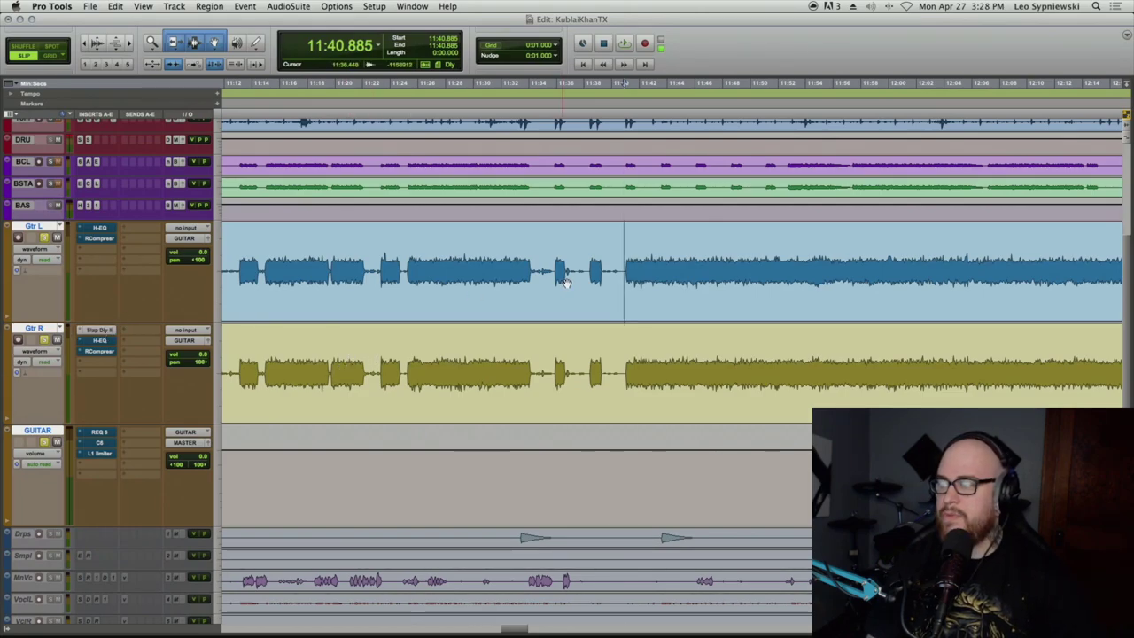
{"action": "key", "text": "space"}
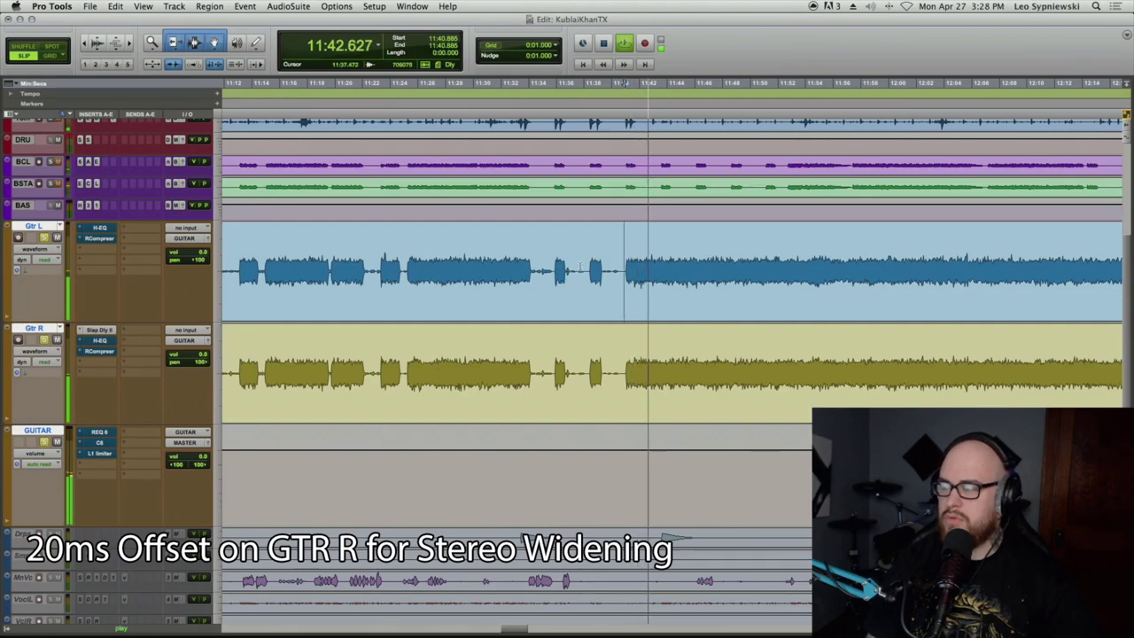
{"action": "left_click", "coordinate": [45, 340]}
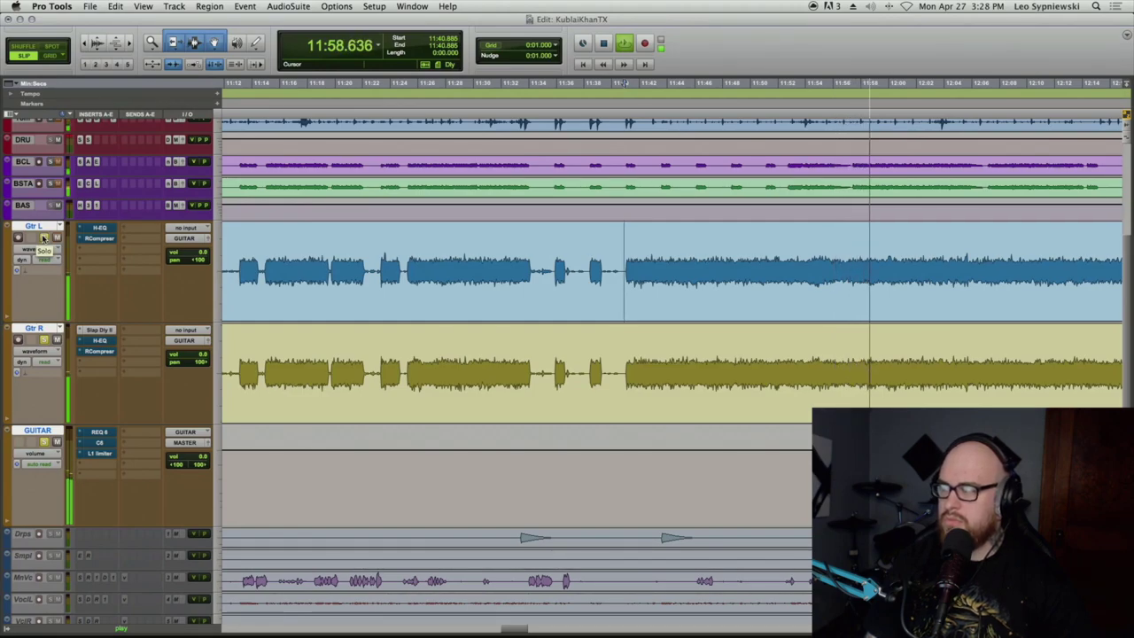
{"action": "key", "text": "space"}
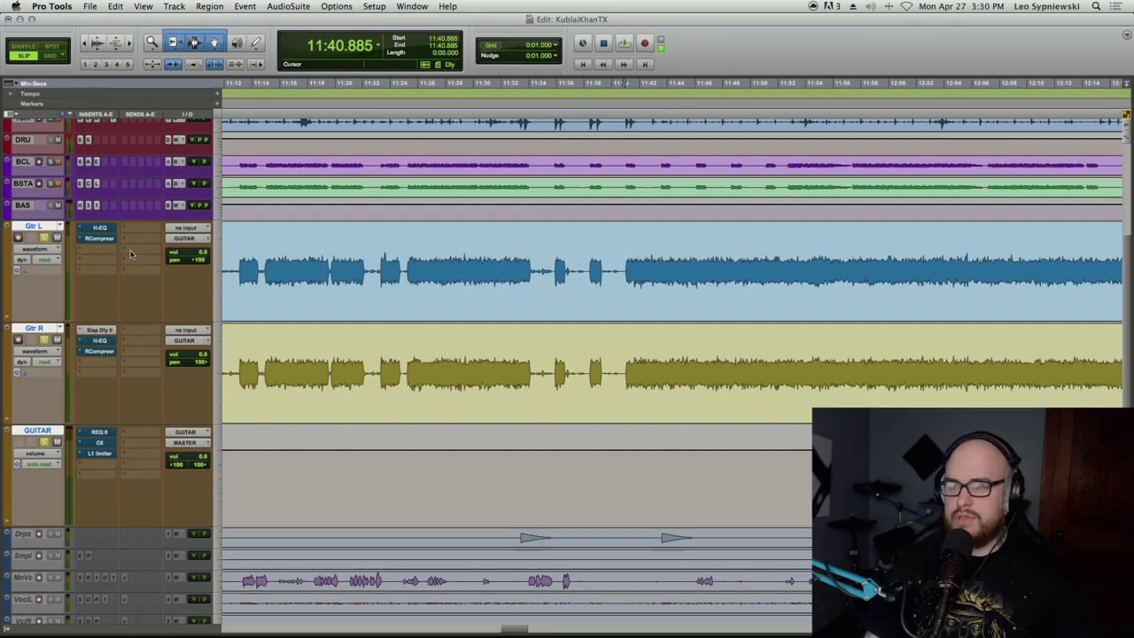
- Compare Gtr L with and without its H-EQ during playback, leaving the EQ enabled and its window closed
{"action": "left_click", "coordinate": [99, 227]}
{"action": "left_click", "coordinate": [473, 149]}
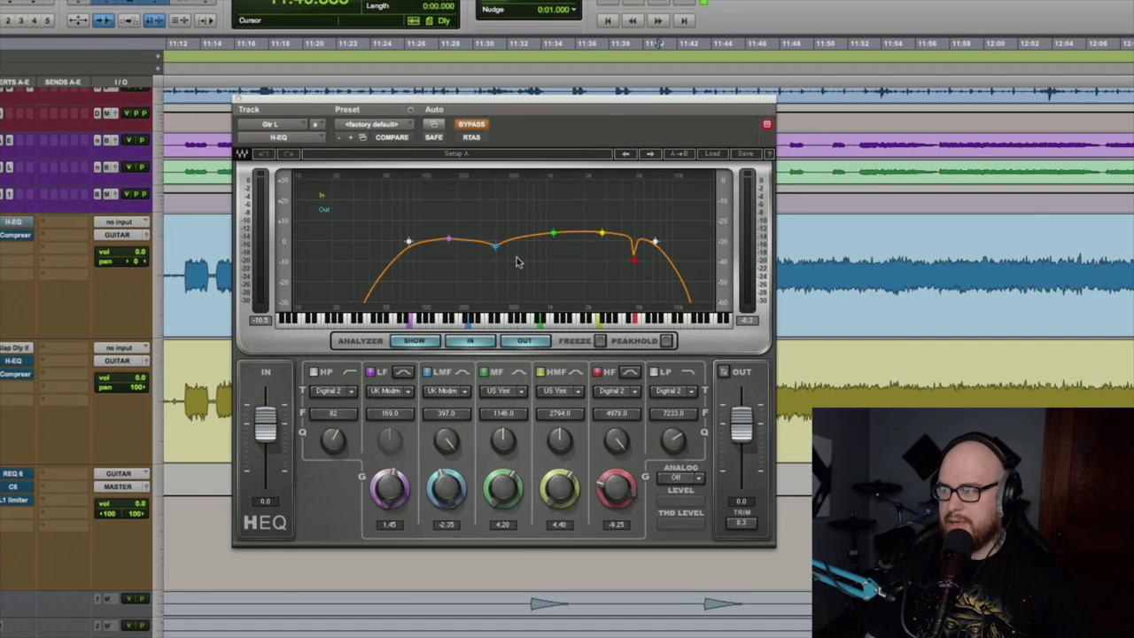
{"action": "left_click", "coordinate": [474, 126]}
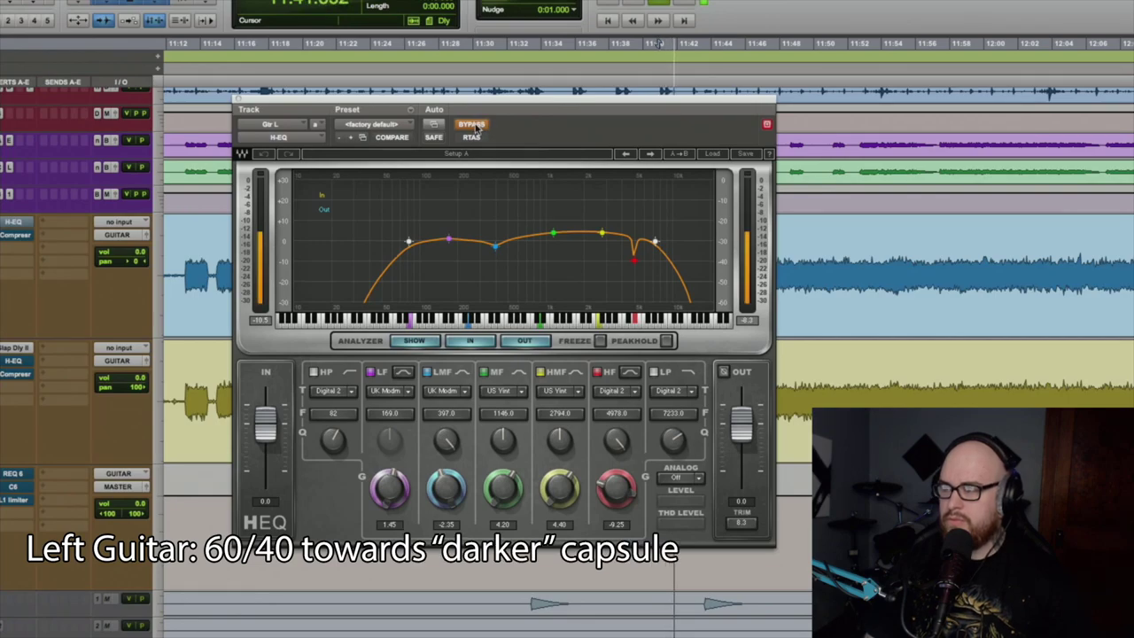
{"action": "left_click", "coordinate": [474, 126]}
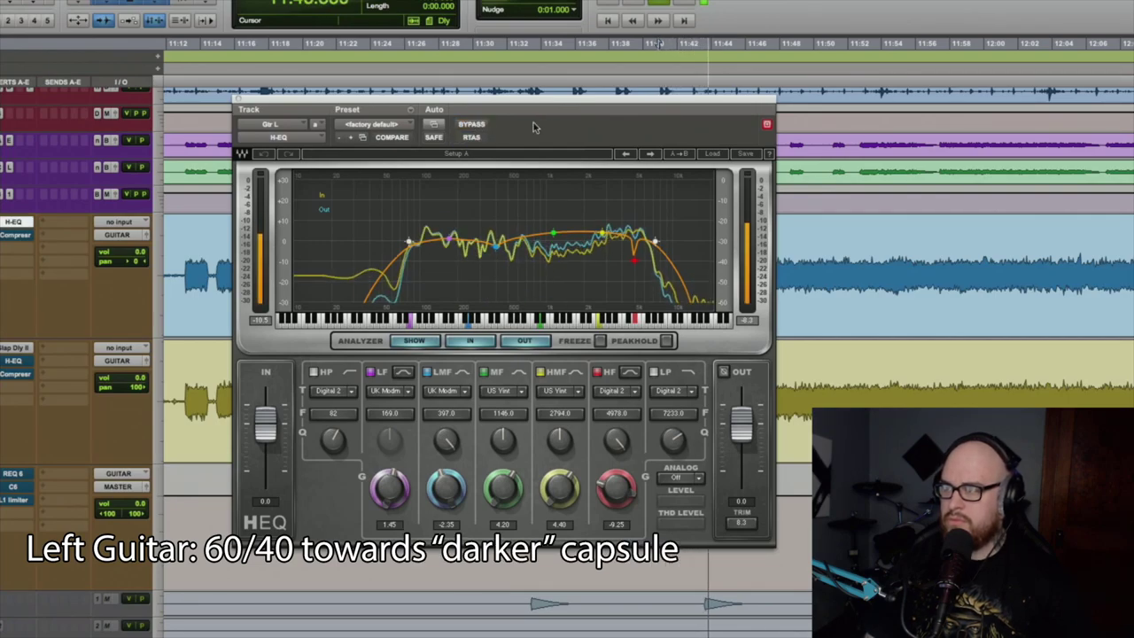
{"action": "left_click", "coordinate": [471, 125]}
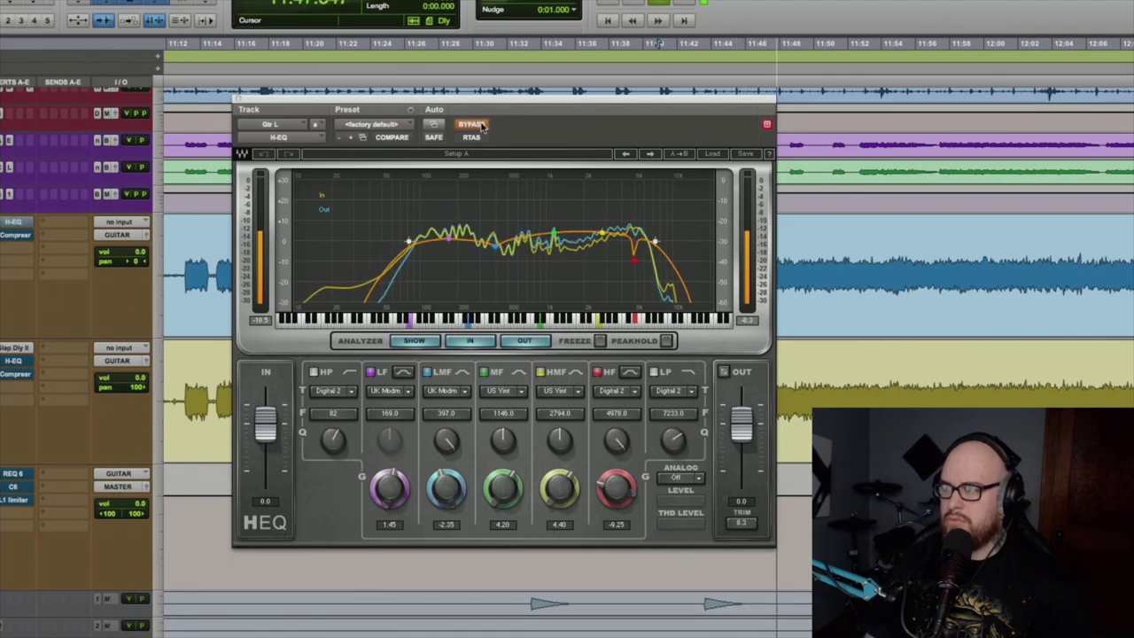
{"action": "left_click", "coordinate": [473, 125]}
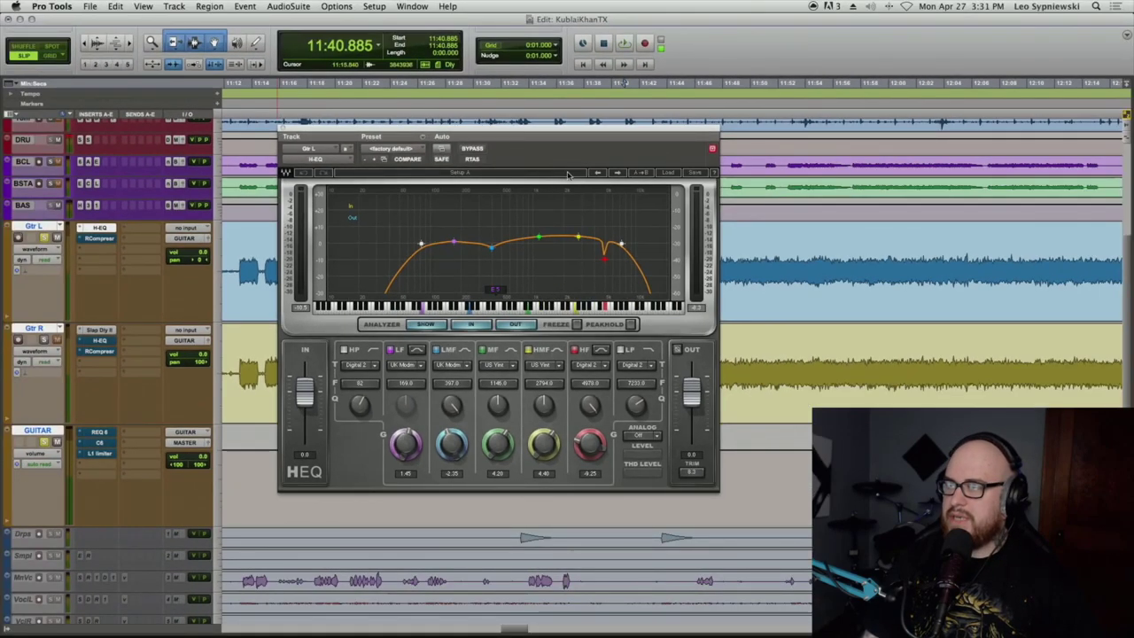
{"action": "left_click", "coordinate": [282, 128]}
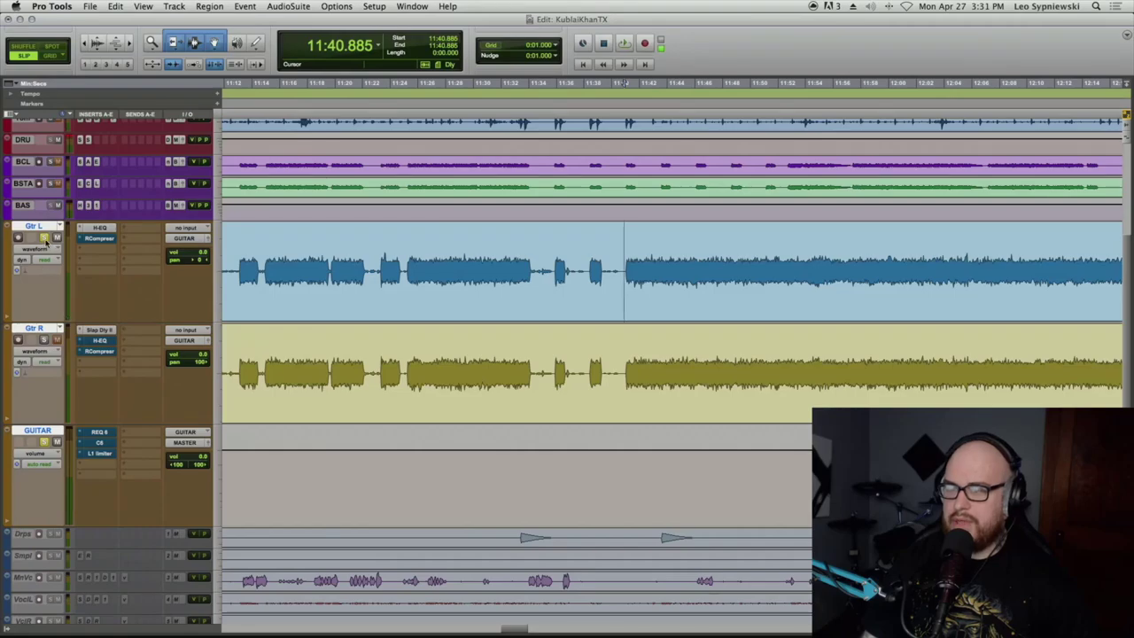
- Compare Gtr R with and without its H-EQ during playback, leaving the EQ enabled and its window closed
{"action": "left_click", "coordinate": [99, 340]}
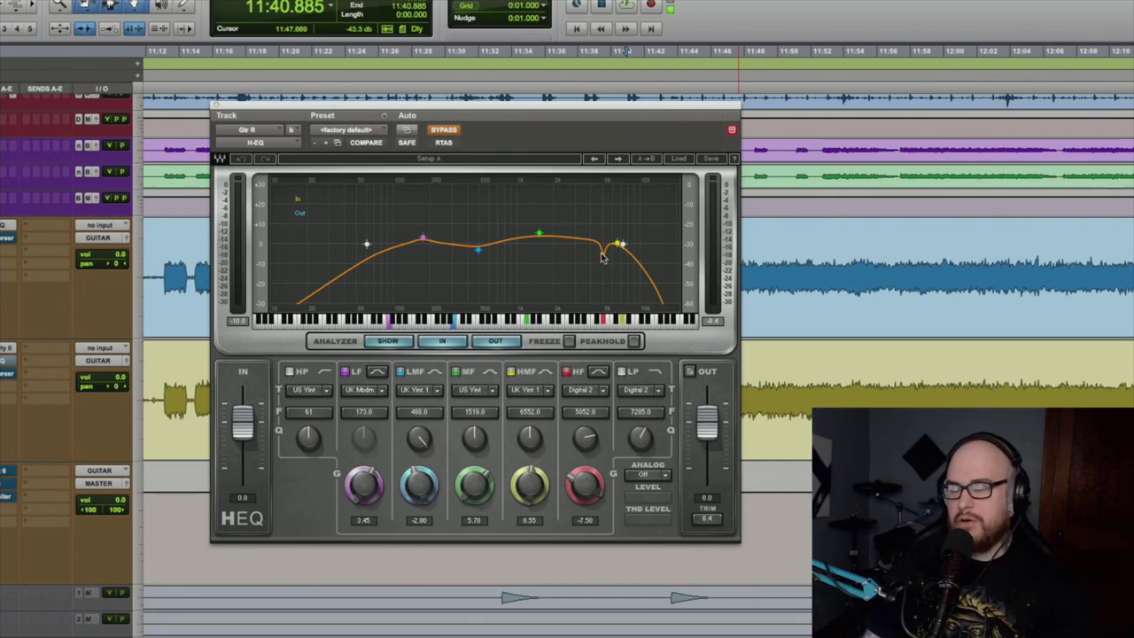
{"action": "key", "text": "space"}
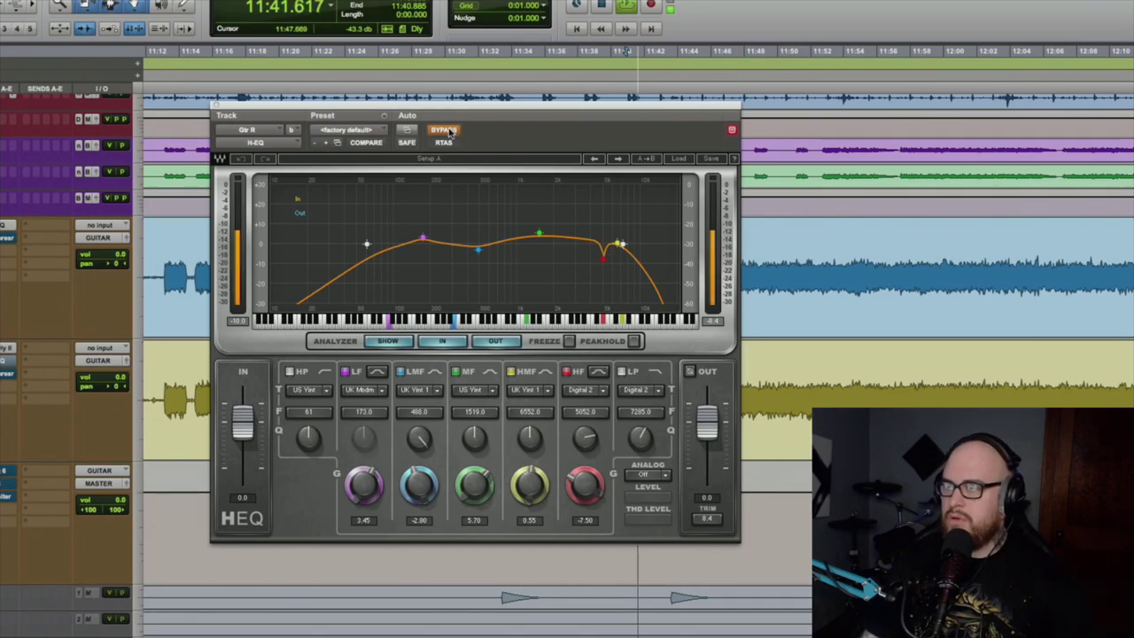
{"action": "left_click", "coordinate": [450, 132]}
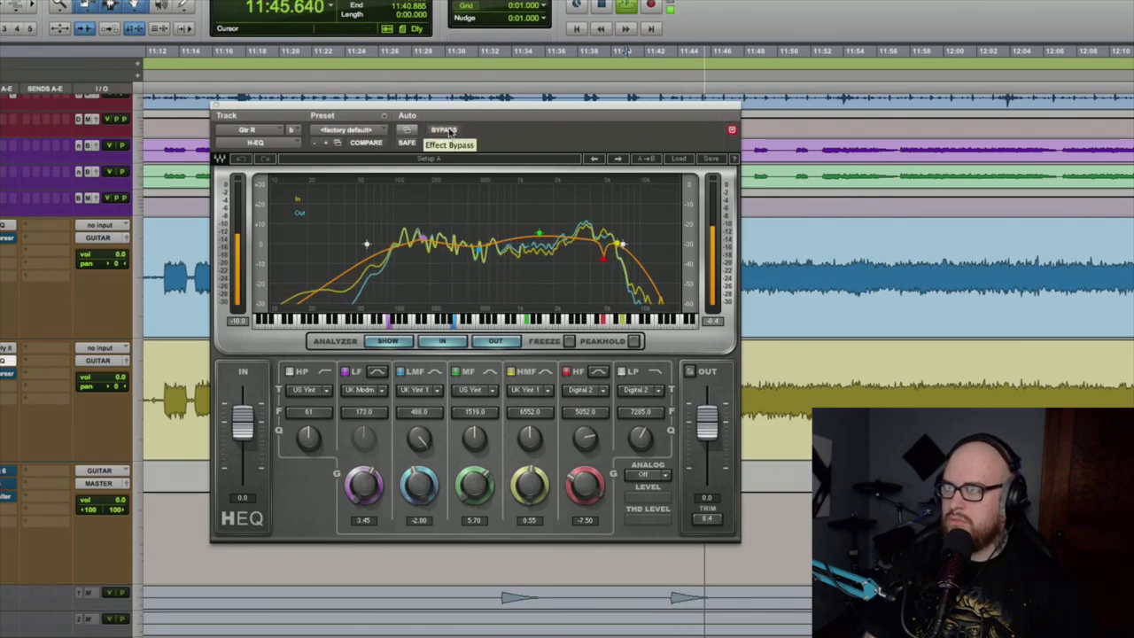
{"action": "left_click", "coordinate": [450, 132]}
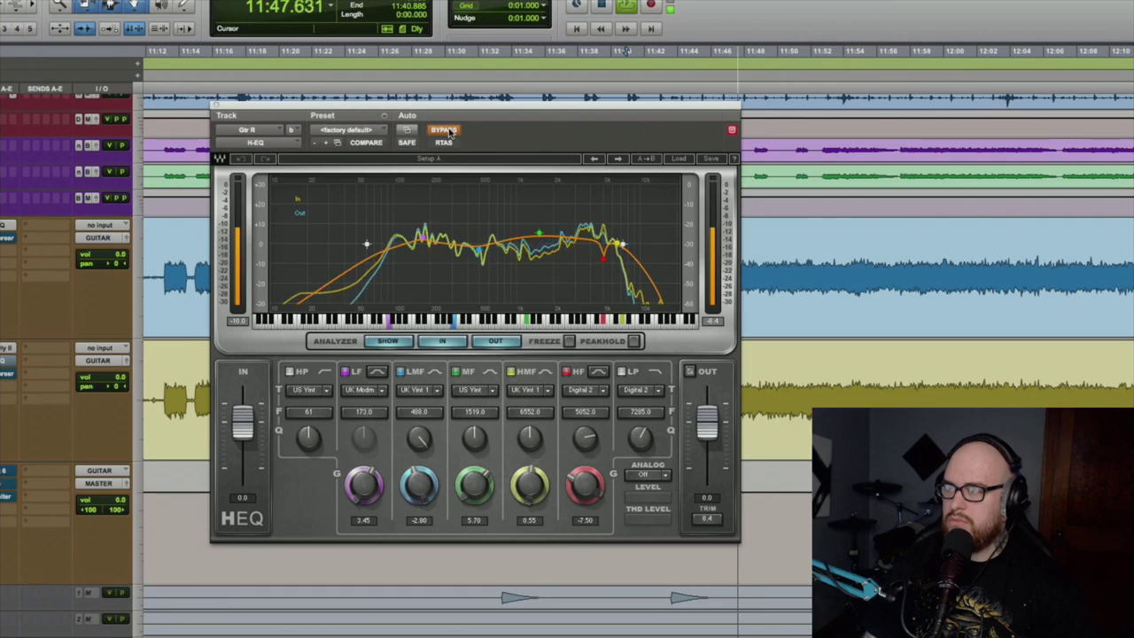
{"action": "left_click", "coordinate": [450, 132]}
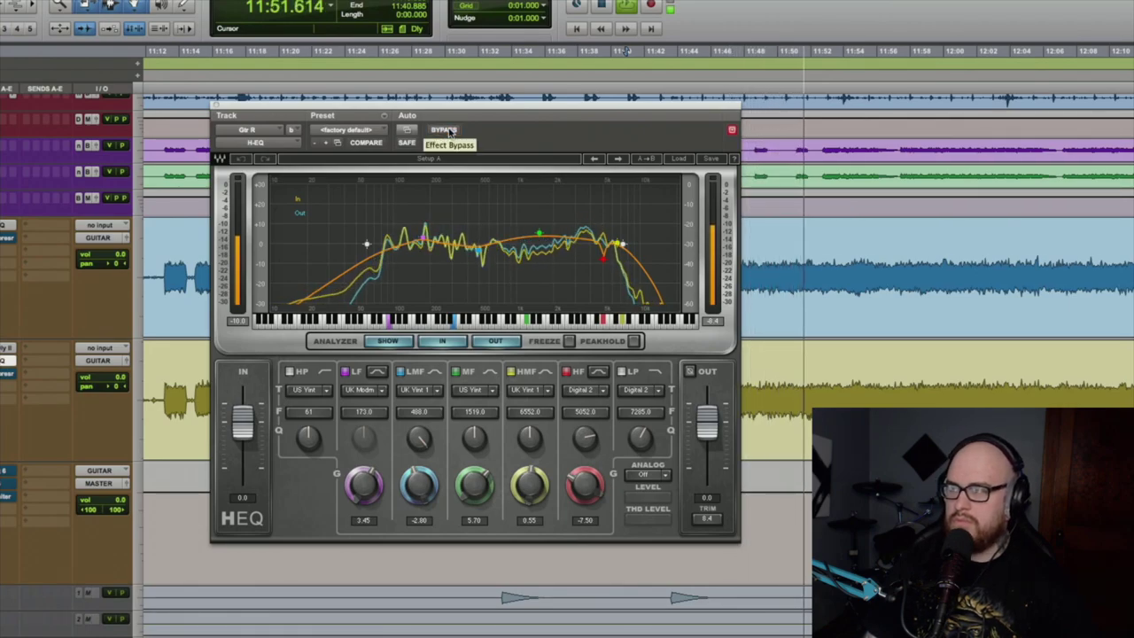
{"action": "left_click", "coordinate": [450, 132]}
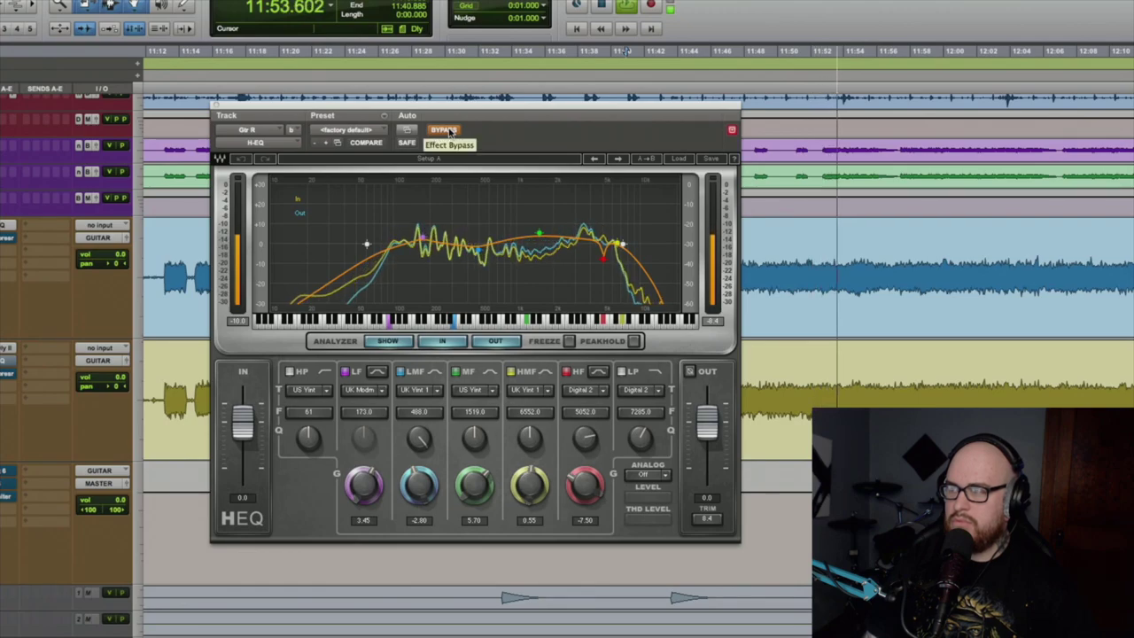
{"action": "left_click", "coordinate": [451, 132]}
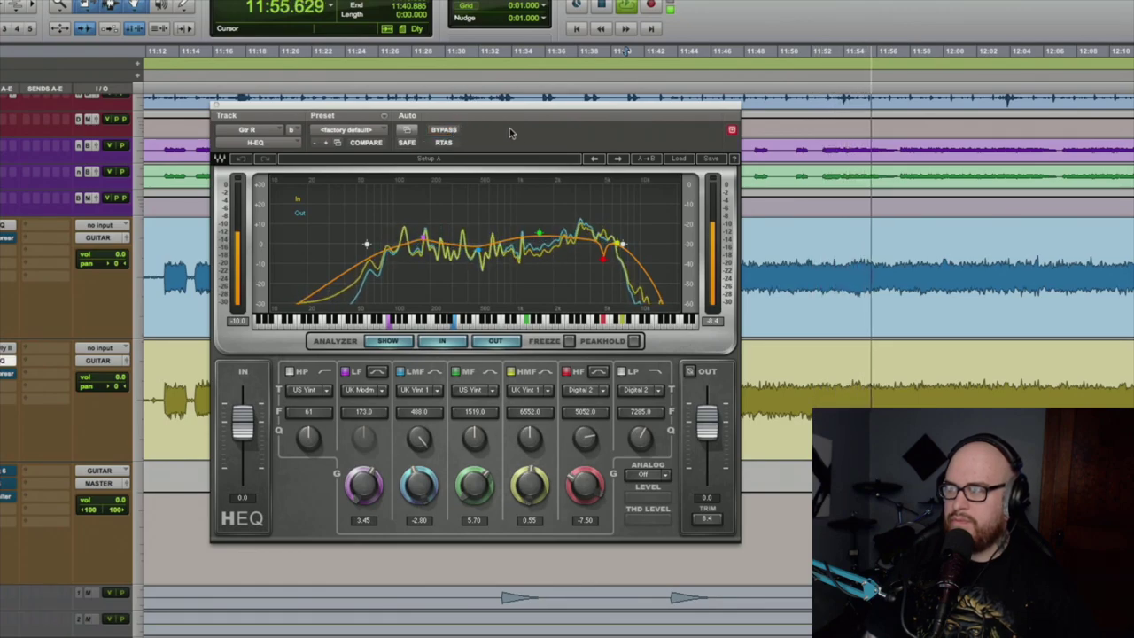
{"action": "key", "text": "space"}
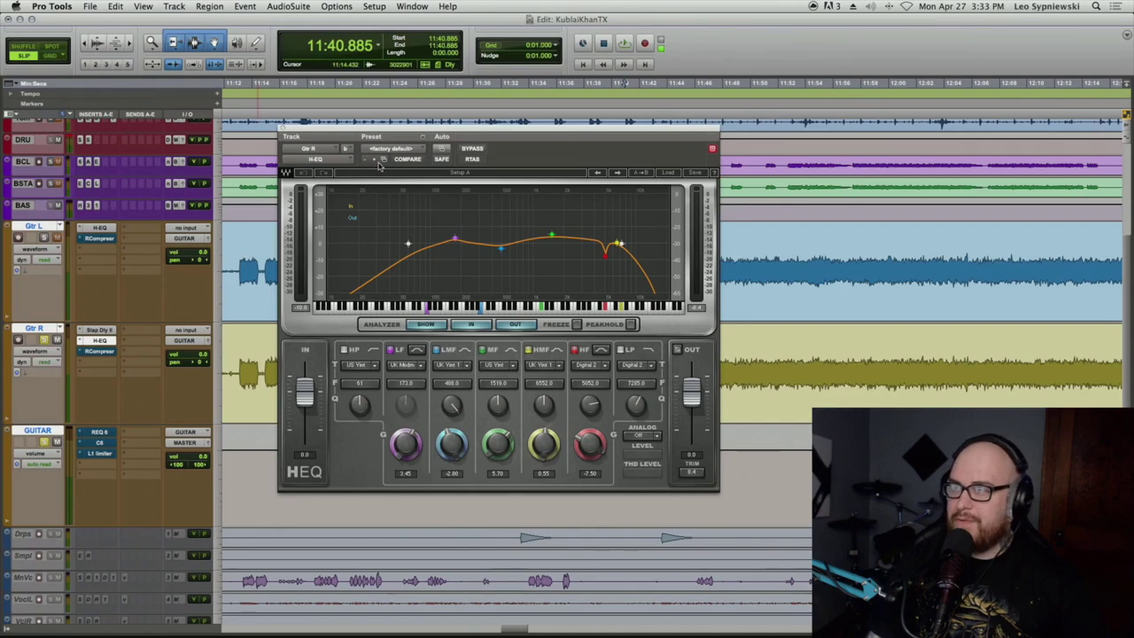
{"action": "left_click", "coordinate": [284, 132]}
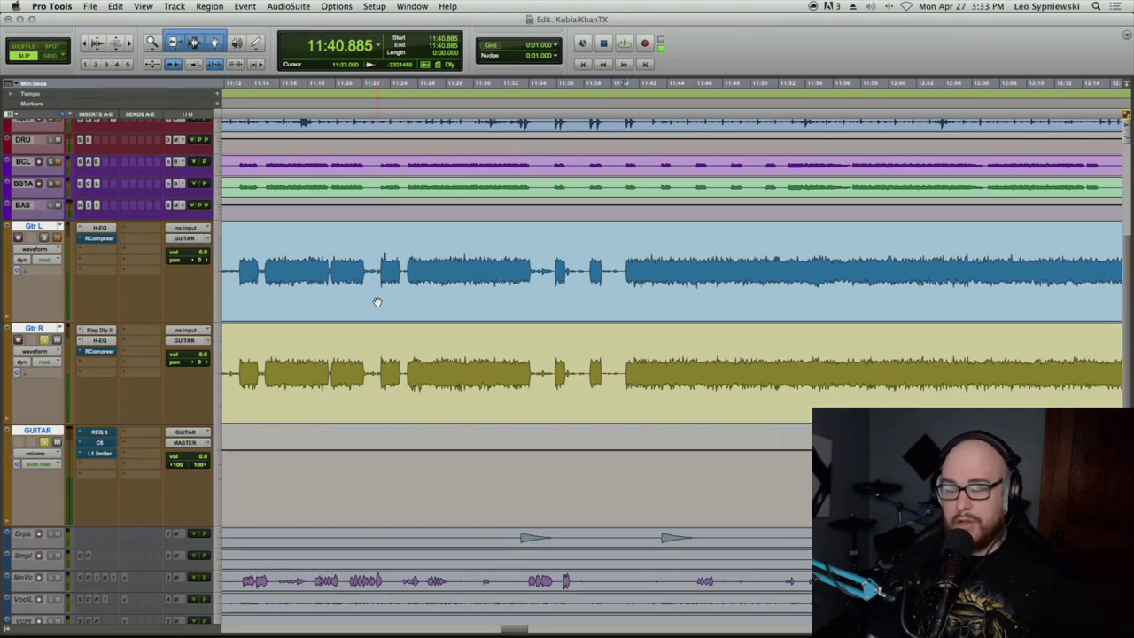
- Open the RCompressor on Gtr L, and pan Gtr L 100 left and Gtr R 100 right
{"action": "left_click", "coordinate": [99, 238]}
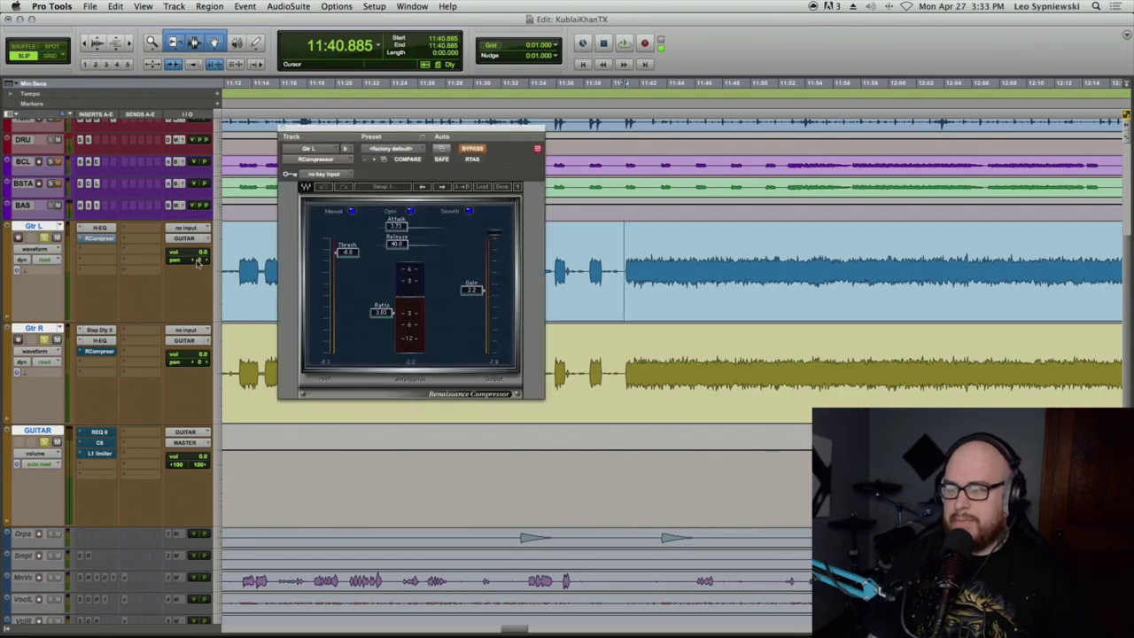
{"action": "left_click_drag", "start_coordinate": [197, 259], "coordinate": [184, 259]}
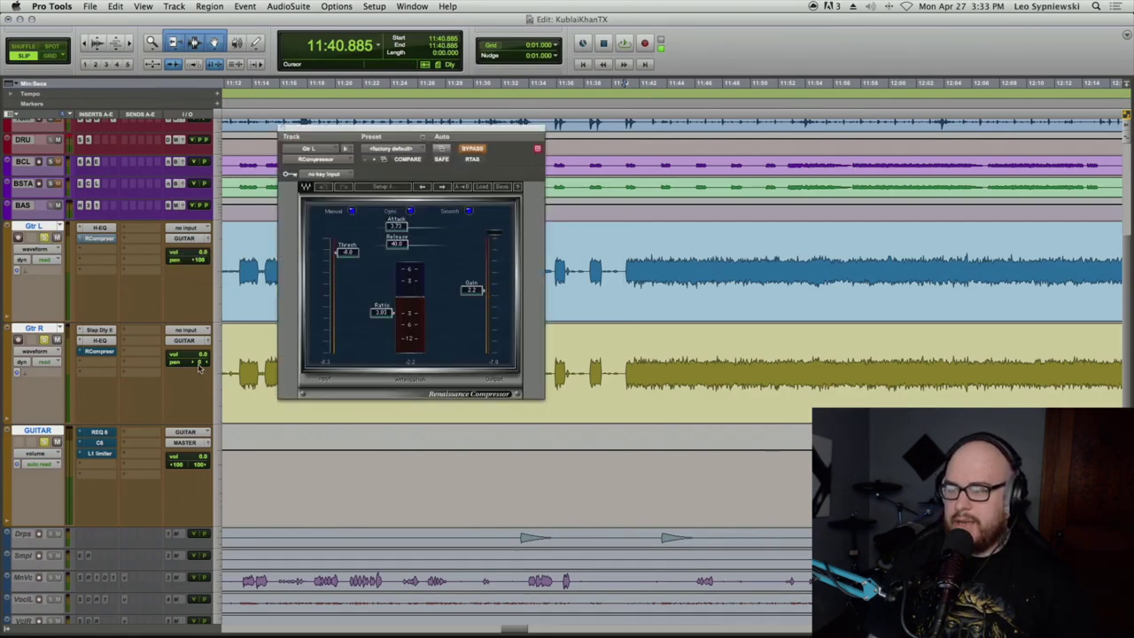
{"action": "left_click_drag", "start_coordinate": [197, 360], "coordinate": [398, 364]}
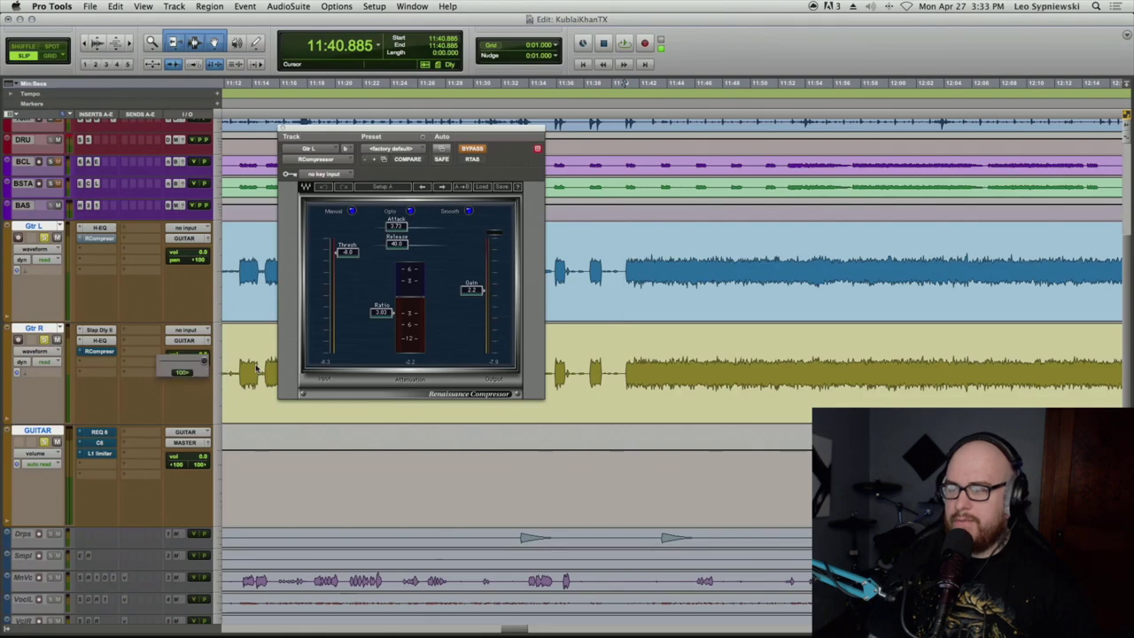
- Keep the Gtr L RCompressor window open and arrange the Gtr R RCompressor window beside it
{"action": "left_click", "coordinate": [537, 150]}
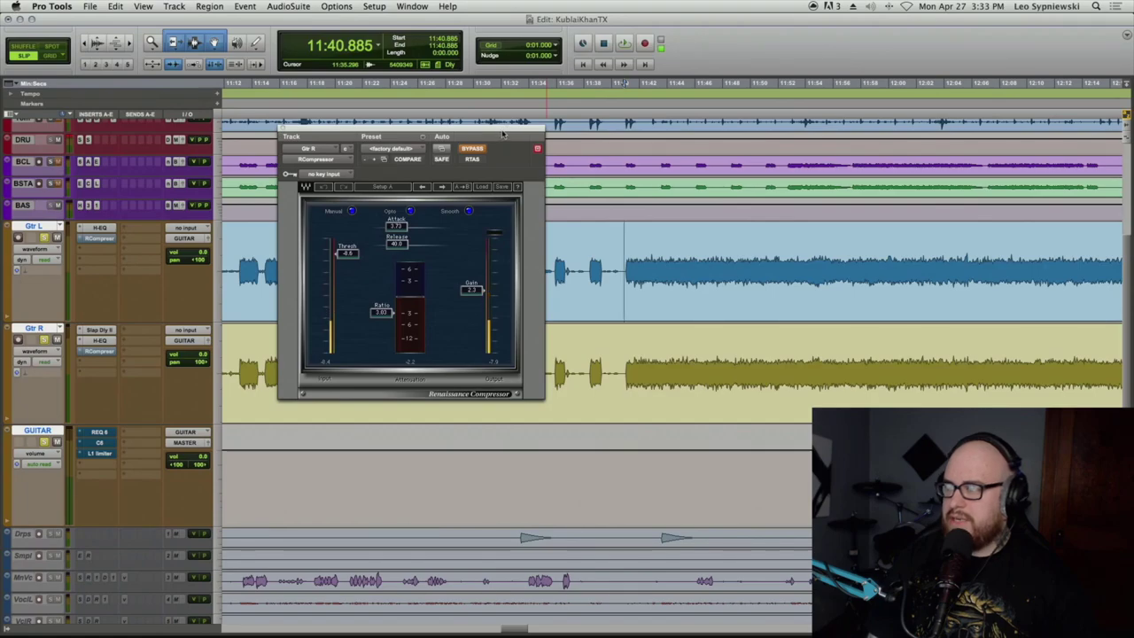
{"action": "left_click_drag", "start_coordinate": [504, 131], "coordinate": [769, 132]}
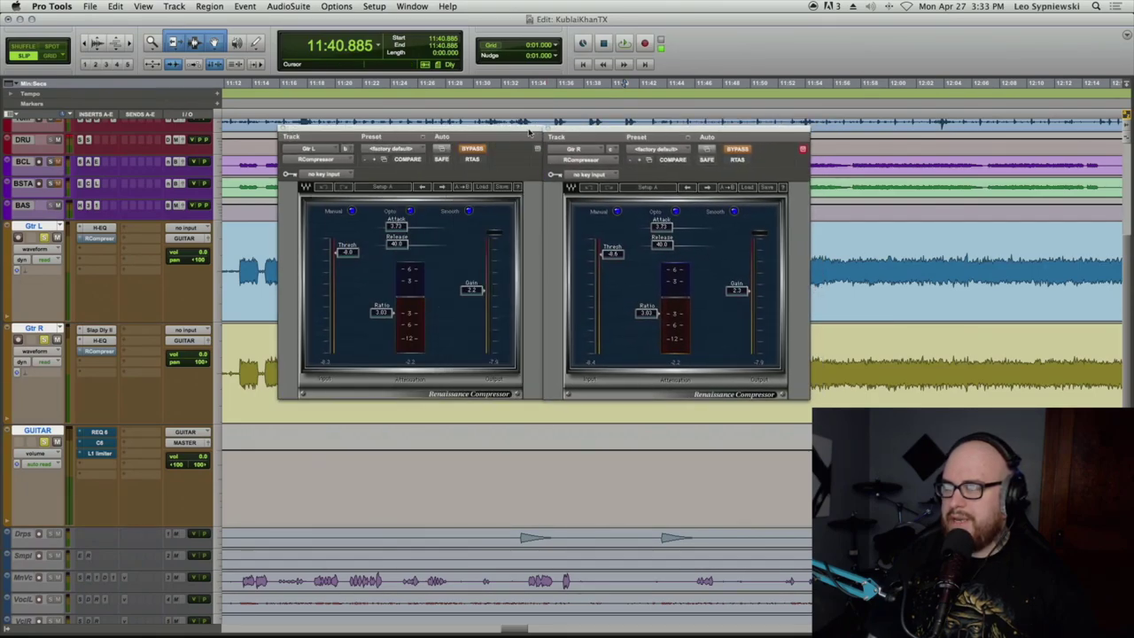
{"action": "left_click_drag", "start_coordinate": [530, 132], "coordinate": [476, 123]}
{"action": "left_click_drag", "start_coordinate": [713, 132], "coordinate": [660, 122]}
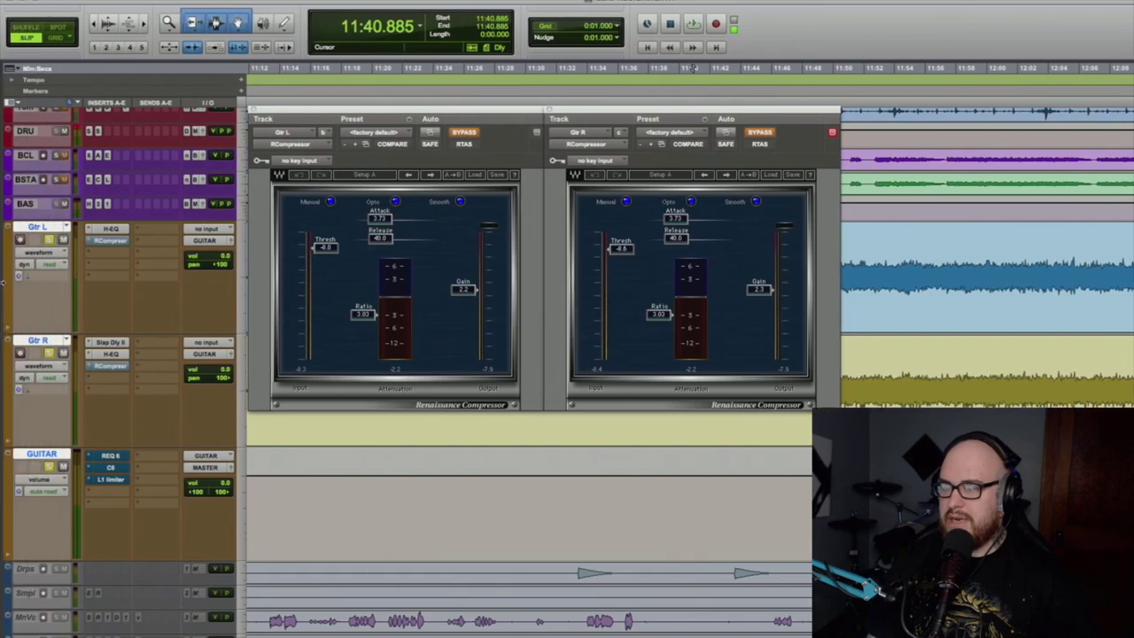
- Select only Gtr L and Gtr R, compare their RCompressors on and bypassed together during playback, and close both windows with the compressors enabled
{"action": "left_click", "coordinate": [46, 344]}
{"action": "left_click", "coordinate": [51, 229], "text": "shift"}
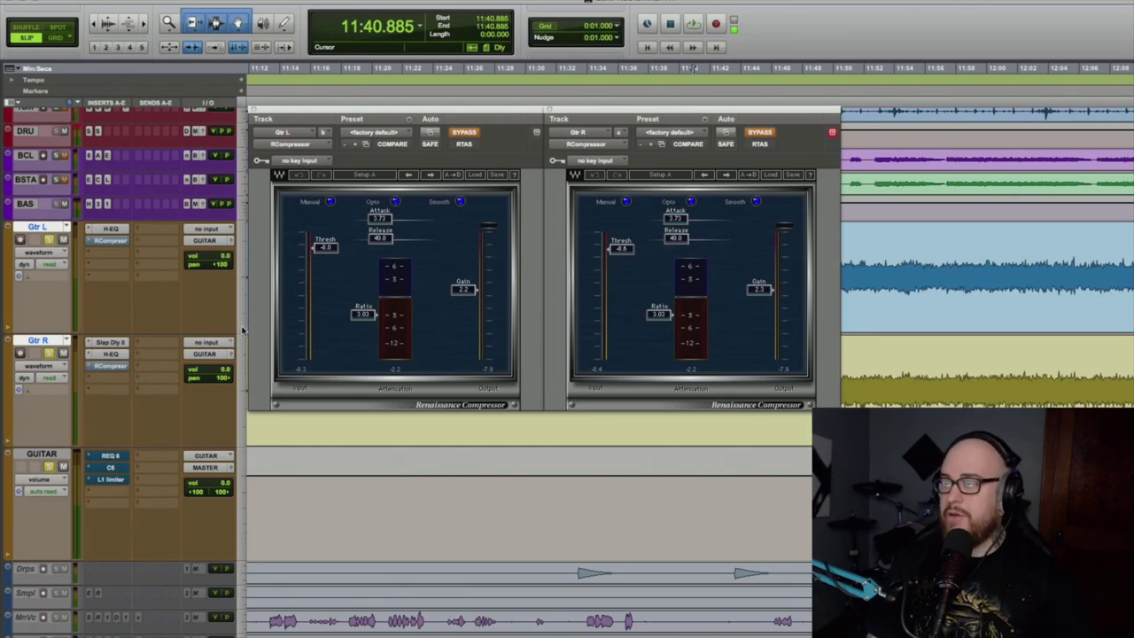
{"action": "key", "text": "space"}
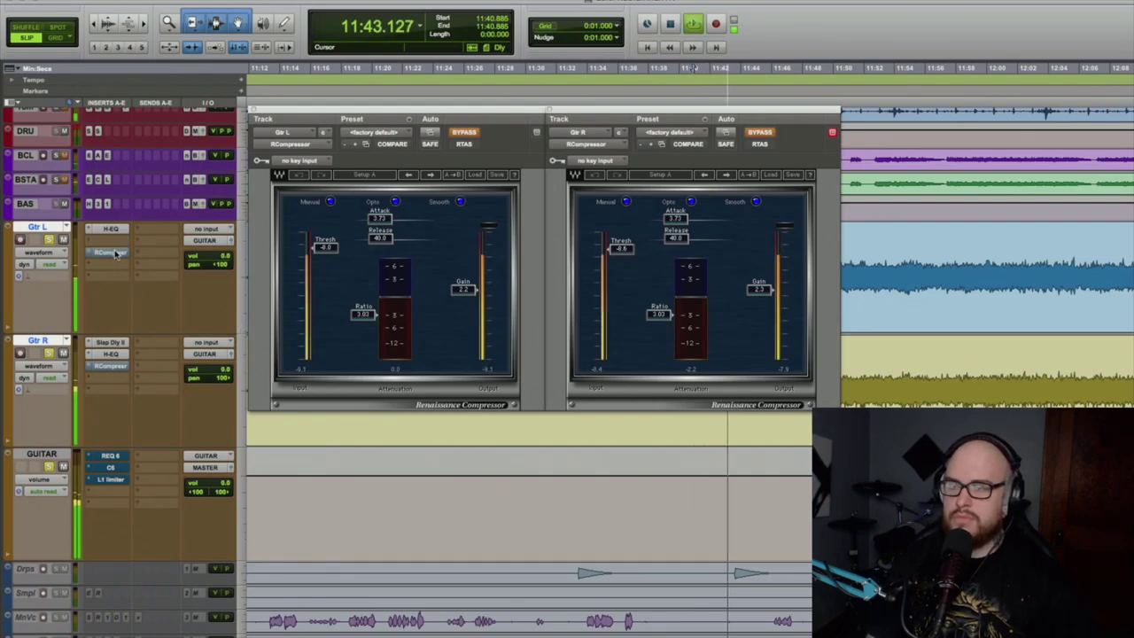
{"action": "left_click", "coordinate": [115, 255], "text": "super"}
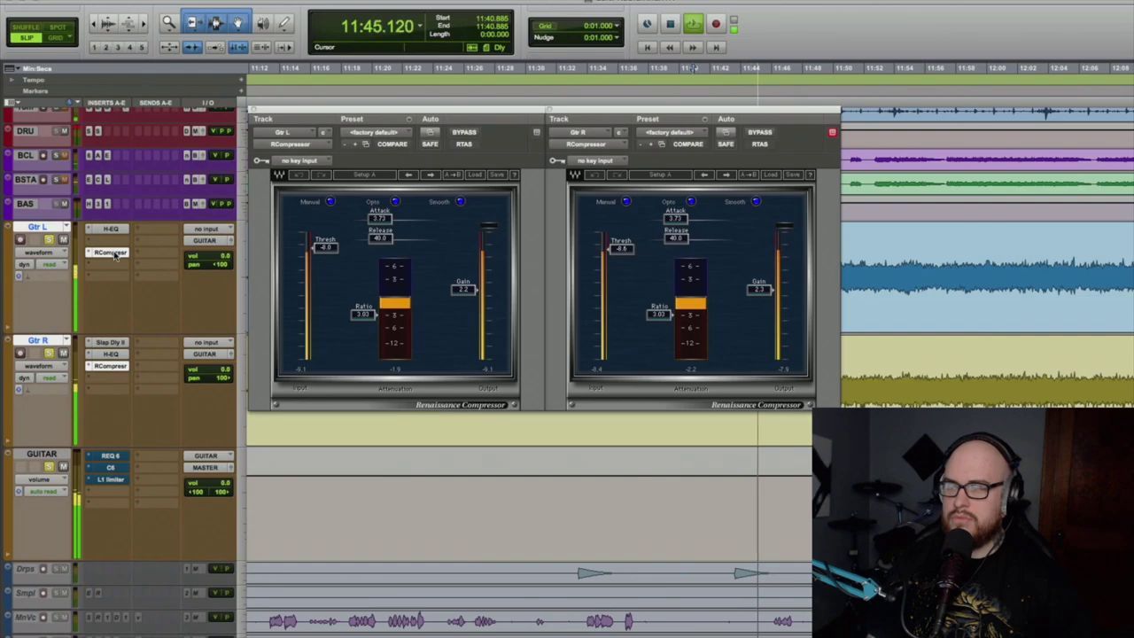
{"action": "left_click", "coordinate": [115, 254], "text": "super"}
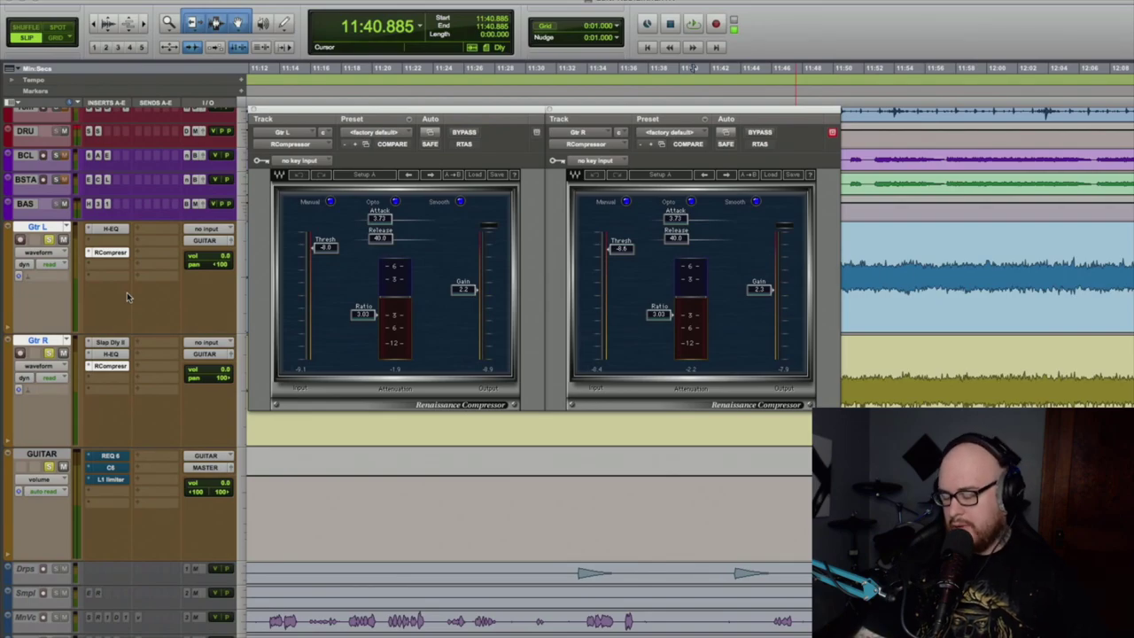
{"action": "left_click", "coordinate": [251, 109]}
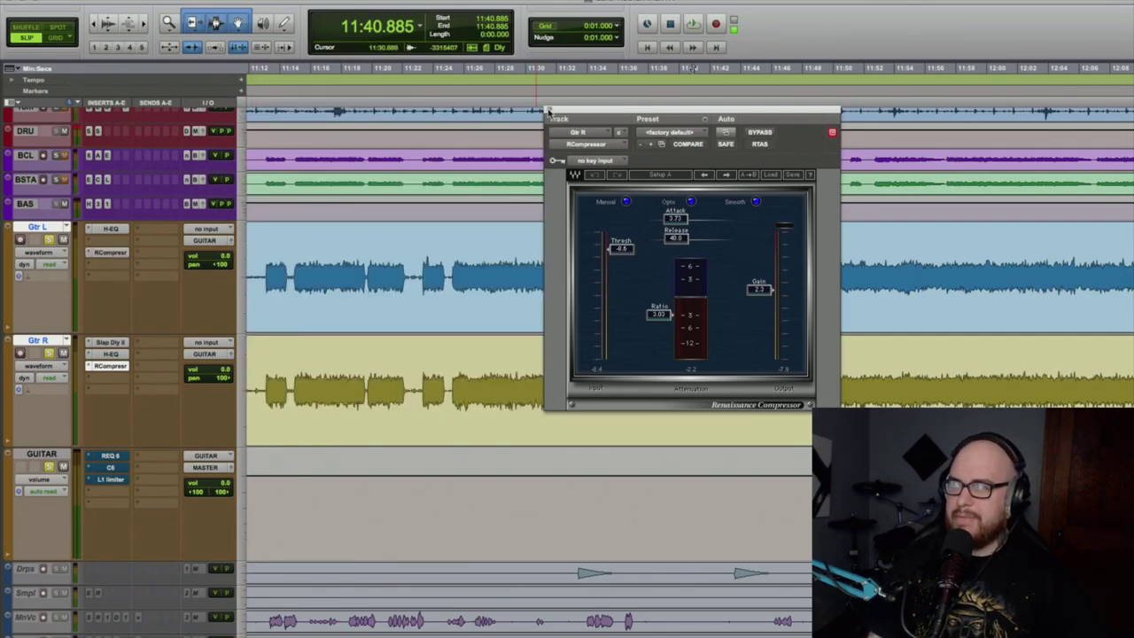
{"action": "left_click", "coordinate": [548, 110]}
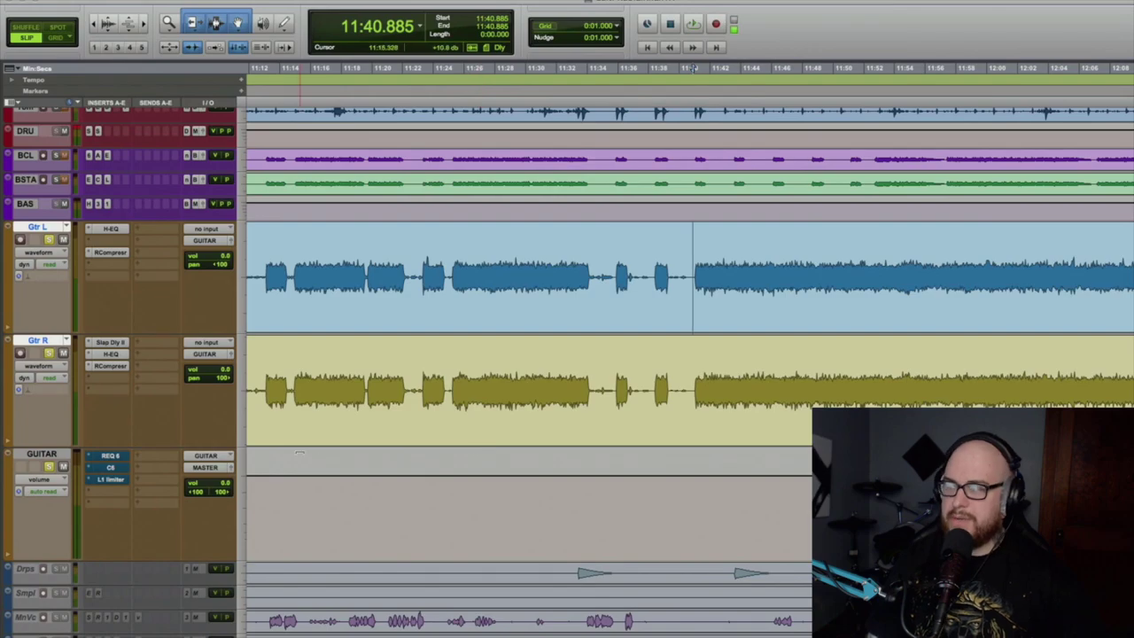
- Compare the REQ 6 on the GUITAR bus on and bypassed during playback, leaving the EQ enabled and its window closed
{"action": "left_click", "coordinate": [114, 456]}
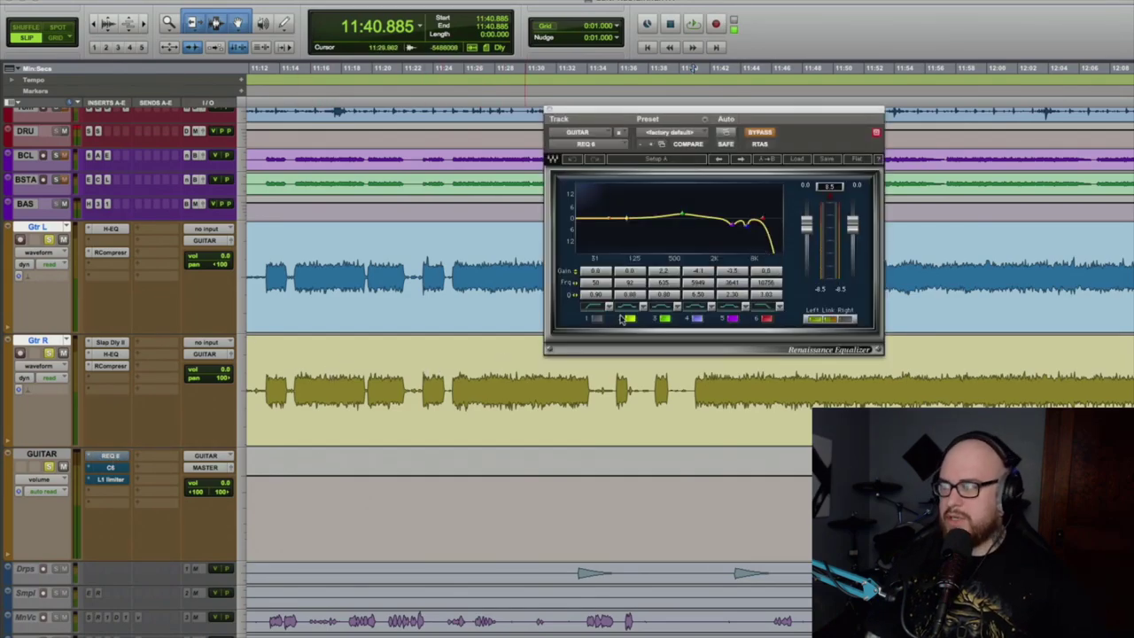
{"action": "left_click_drag", "start_coordinate": [864, 113], "coordinate": [691, 125]}
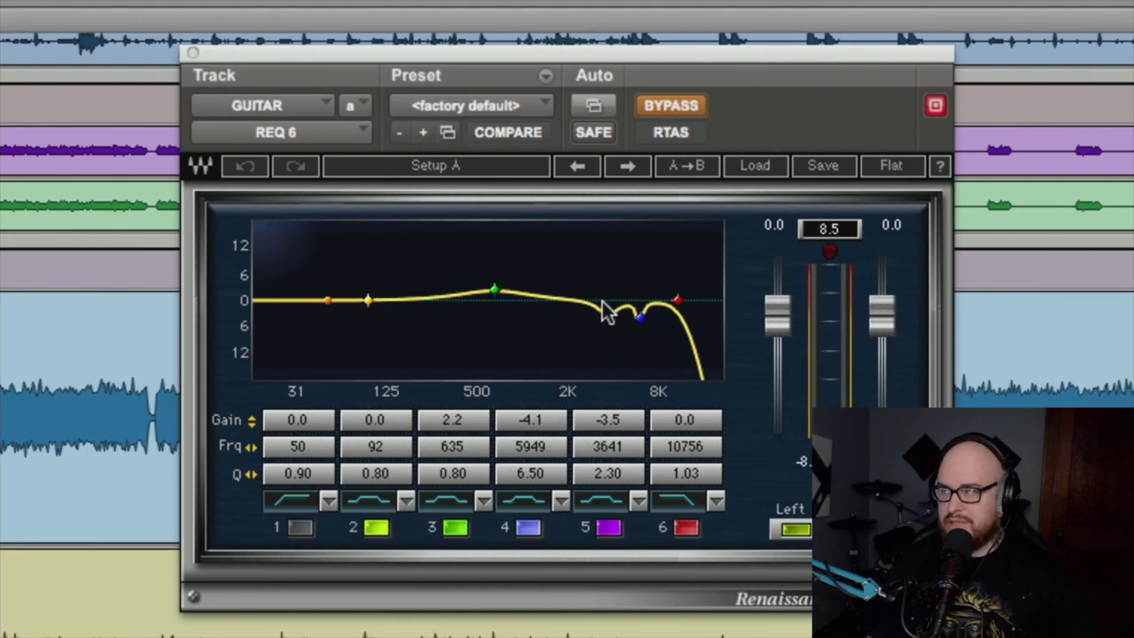
{"action": "left_click", "coordinate": [692, 109]}
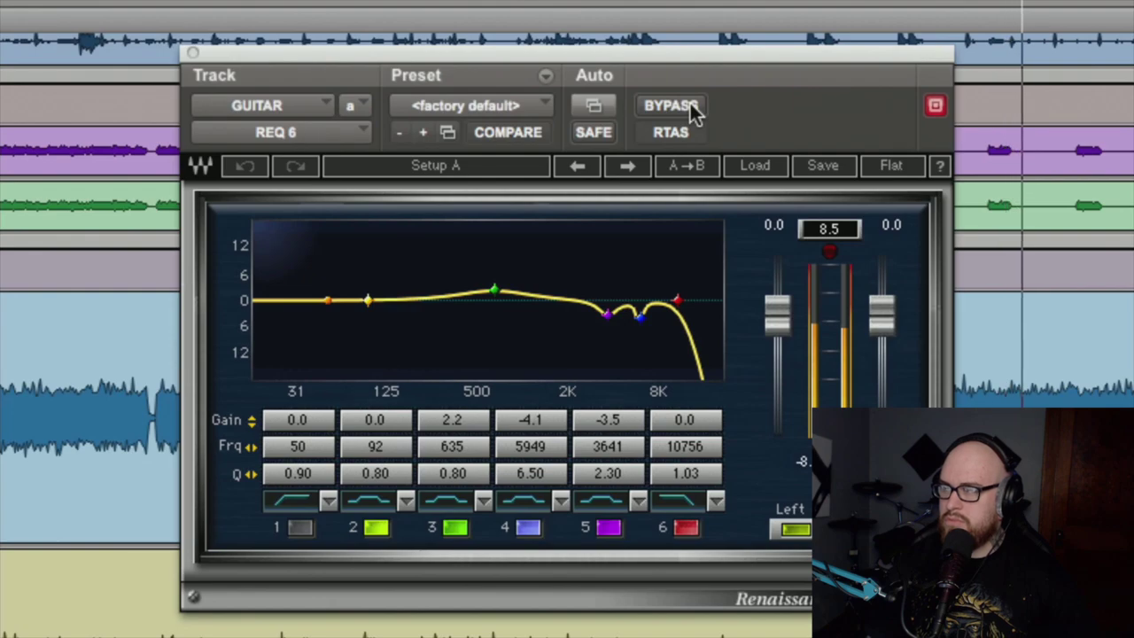
{"action": "left_click", "coordinate": [692, 109]}
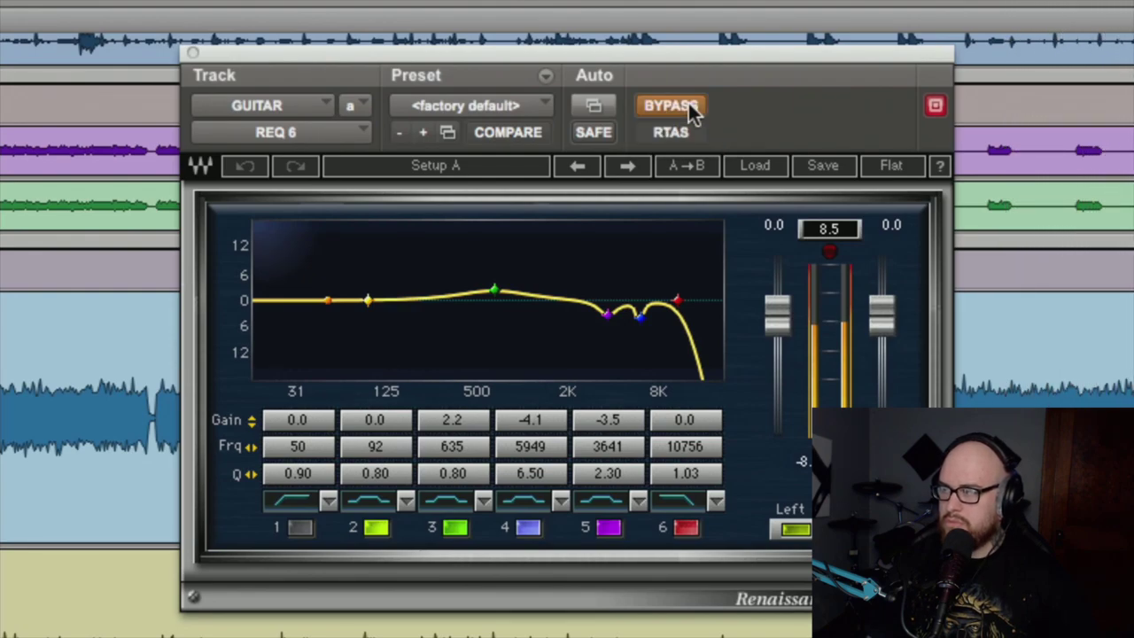
{"action": "left_click", "coordinate": [692, 109]}
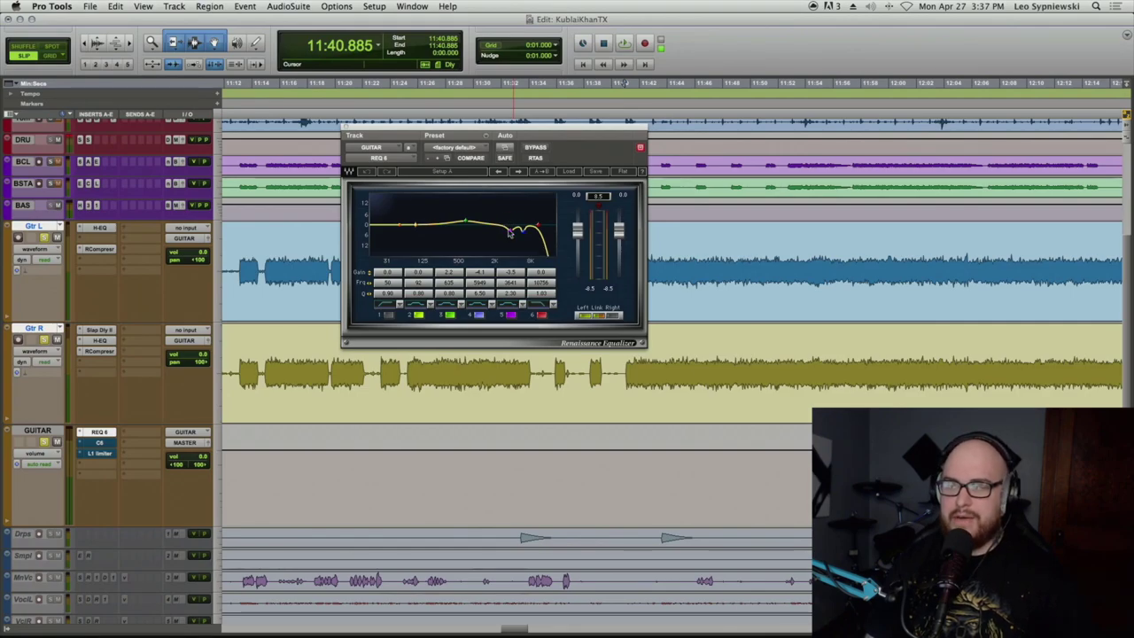
{"action": "left_click", "coordinate": [347, 128]}
- Place the playback start at 10:46.981, just before the guitars re-enter, and save the session
{"action": "scroll", "coordinate": [563, 308], "scroll_direction": "left", "scroll_amount": 10}
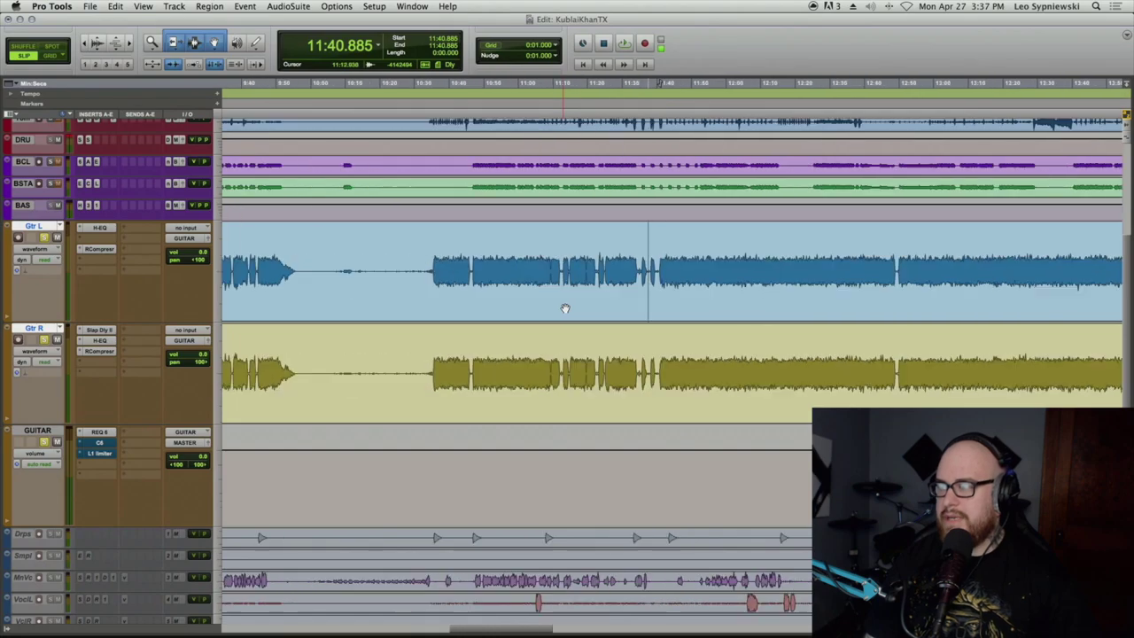
{"action": "left_click", "coordinate": [512, 253]}
{"action": "scroll", "coordinate": [514, 248], "scroll_direction": "left", "scroll_amount": 2}
{"action": "key", "text": "super+bracketright"}
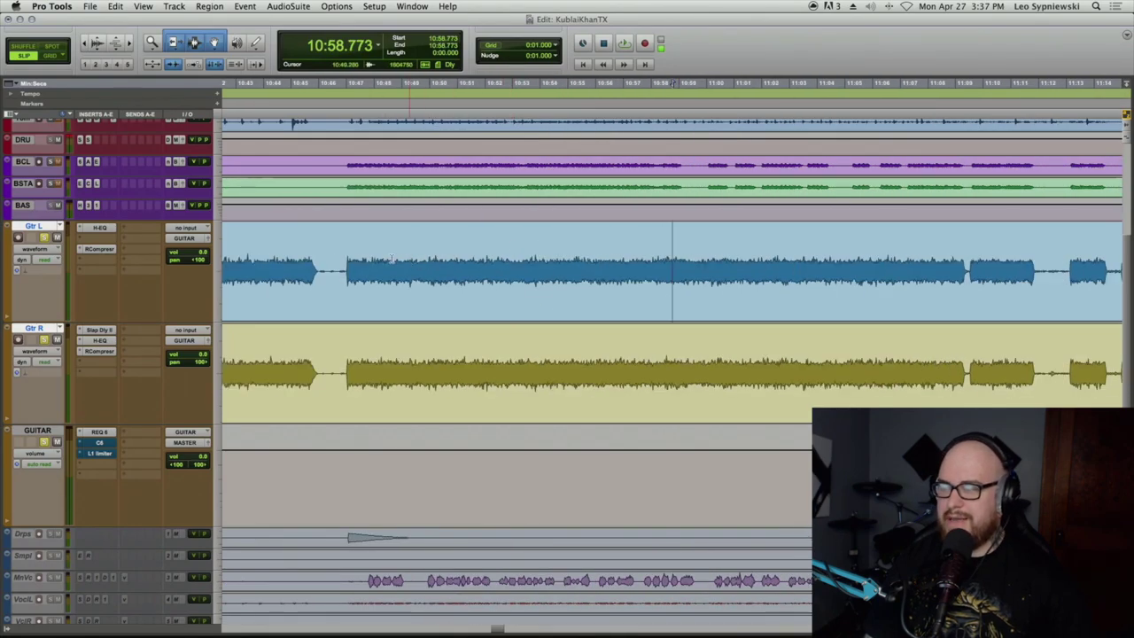
{"action": "left_click", "coordinate": [343, 261]}
{"action": "key", "text": "super+bracketright"}
{"action": "key", "text": "super+bracketright"}
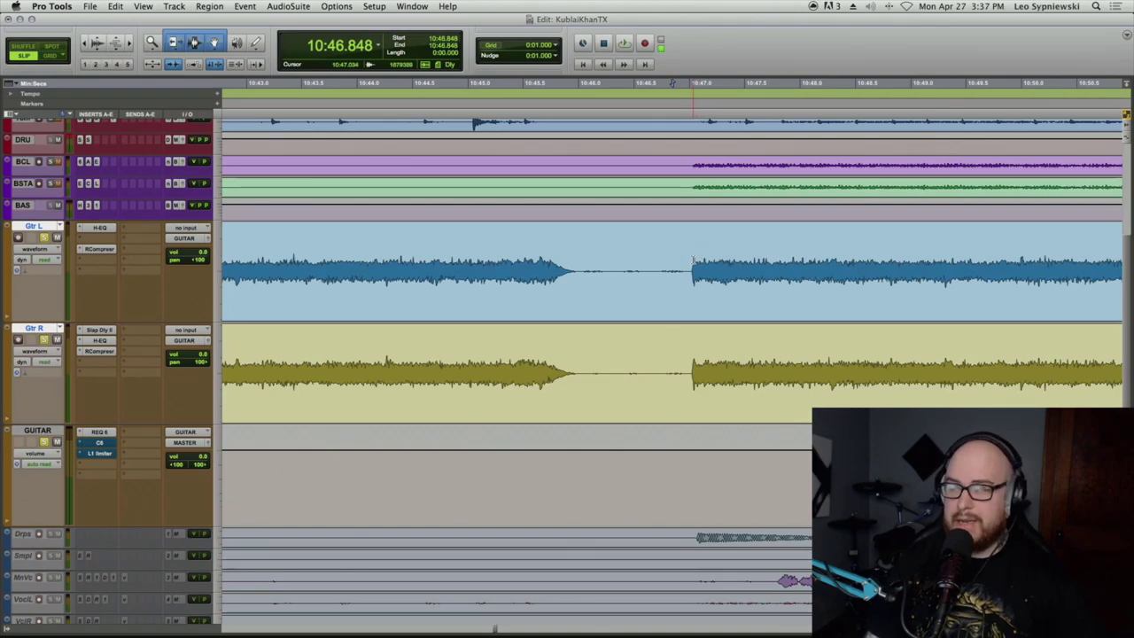
{"action": "left_click", "coordinate": [687, 259]}
{"action": "key", "text": "super+s"}
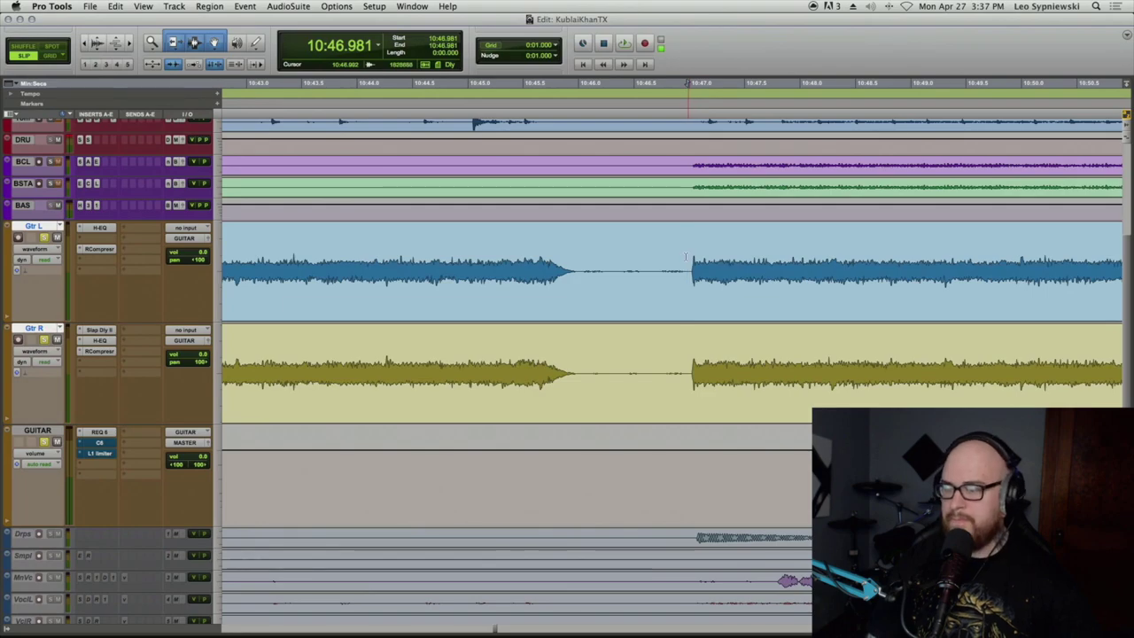
- Open the C6 on the GUITAR bus and compare it on and bypassed during playback, leaving it enabled
{"action": "left_click", "coordinate": [100, 443]}
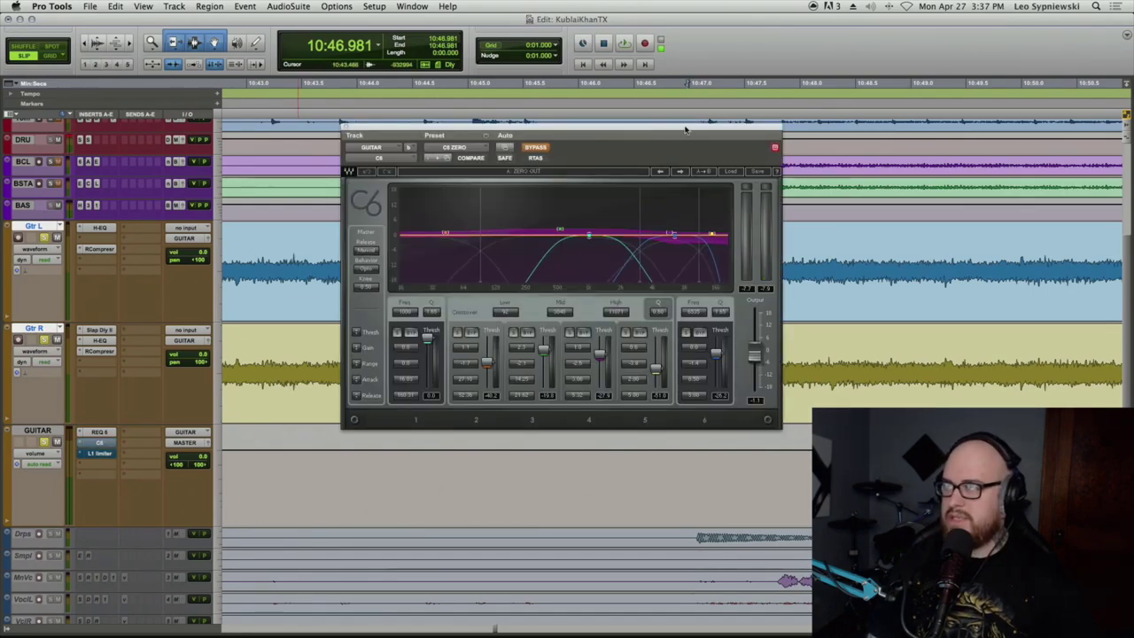
{"action": "left_click_drag", "start_coordinate": [678, 142], "coordinate": [590, 144]}
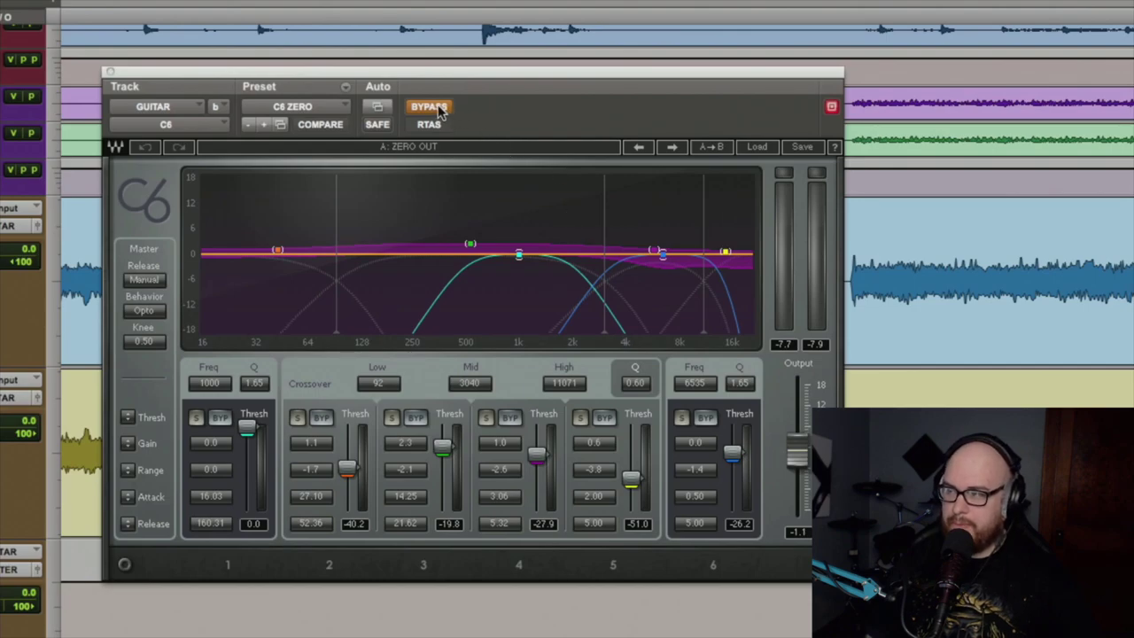
{"action": "key", "text": "space"}
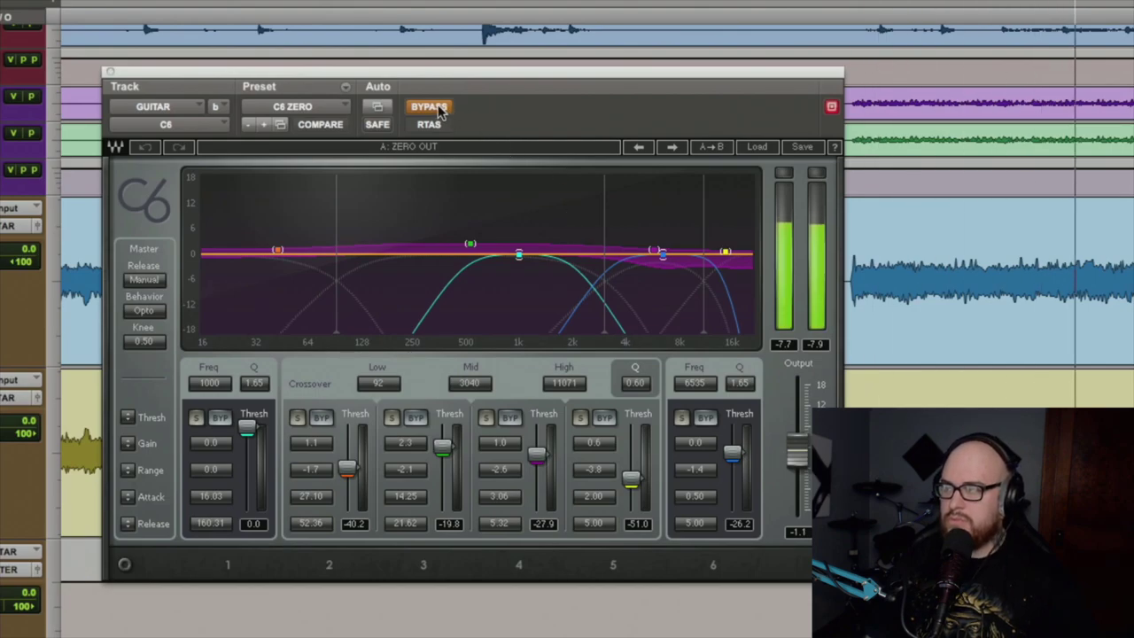
{"action": "left_click", "coordinate": [440, 109]}
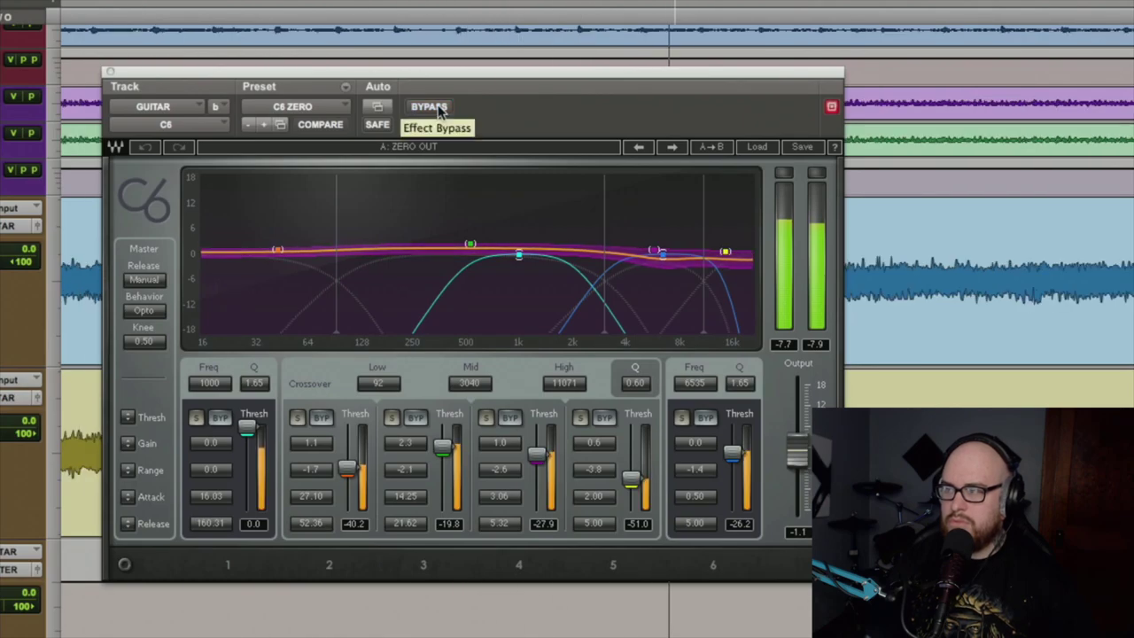
{"action": "left_click", "coordinate": [431, 107]}
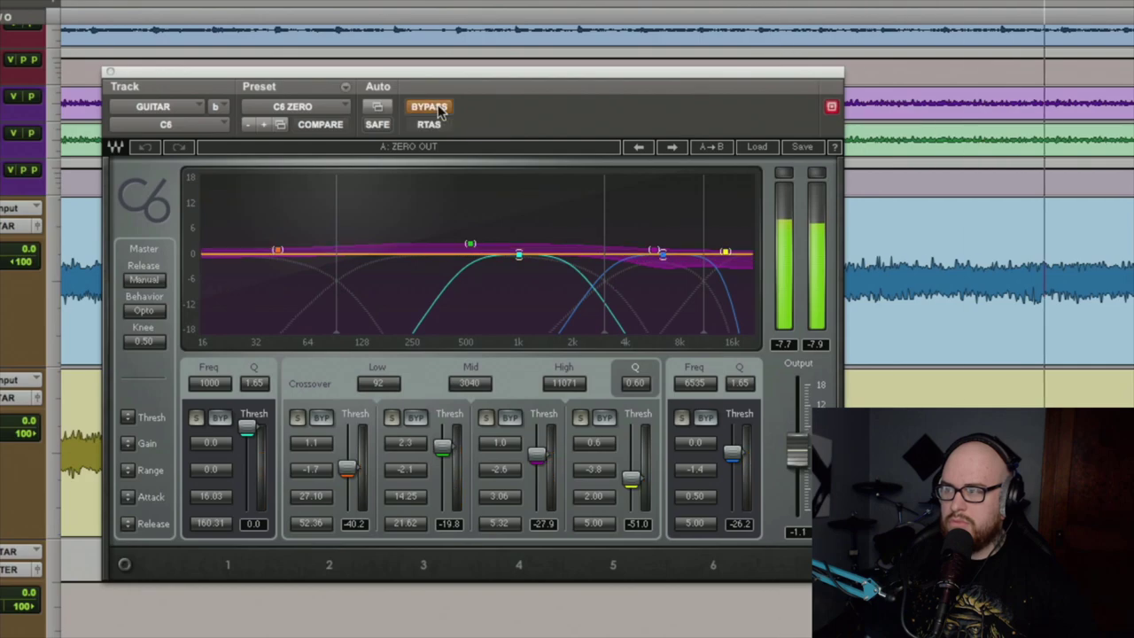
{"action": "left_click", "coordinate": [438, 108]}
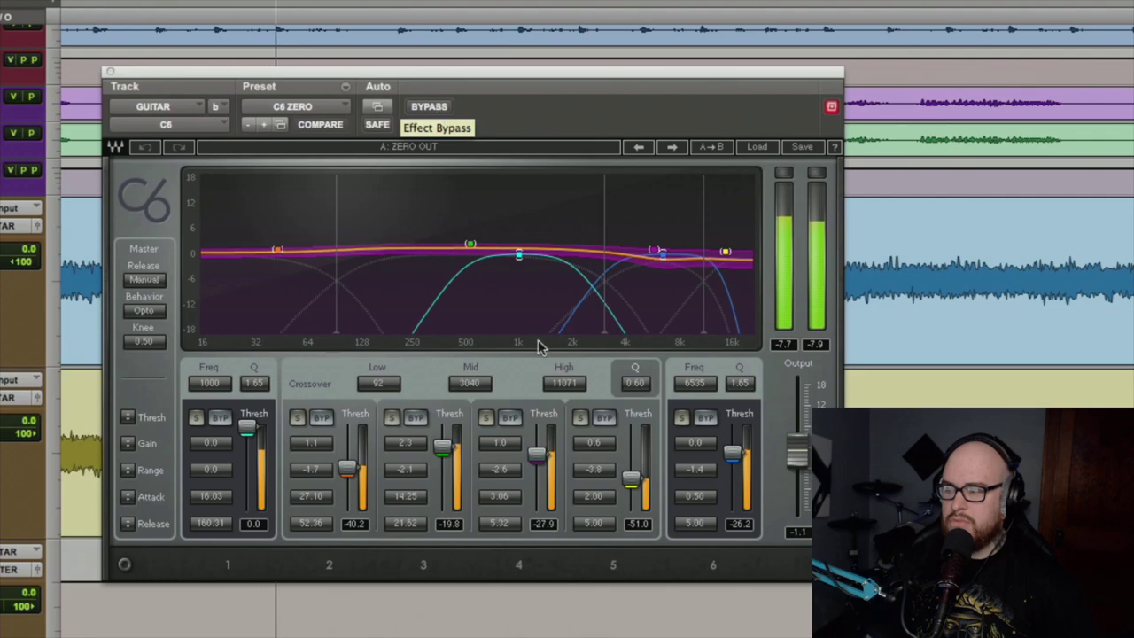
- Raise the C6 band 4 gain to 1.9 and compare the plug-in bypassed and on, leaving it enabled
{"action": "scroll", "coordinate": [500, 442], "scroll_direction": "up", "scroll_amount": 8}
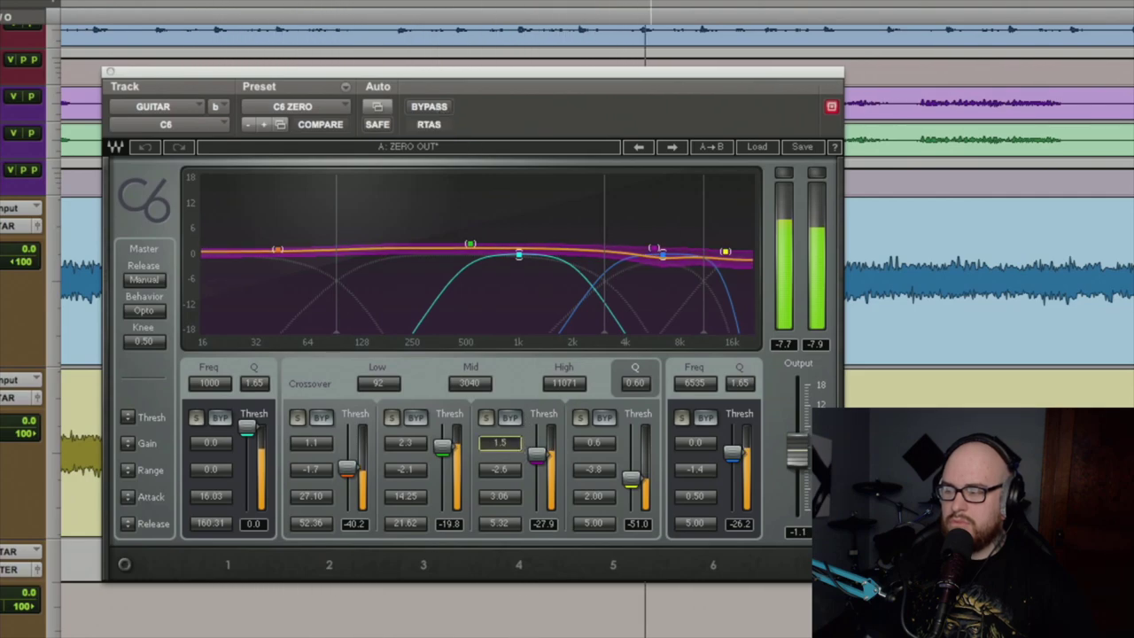
{"action": "scroll", "coordinate": [500, 442], "scroll_direction": "up", "scroll_amount": 1}
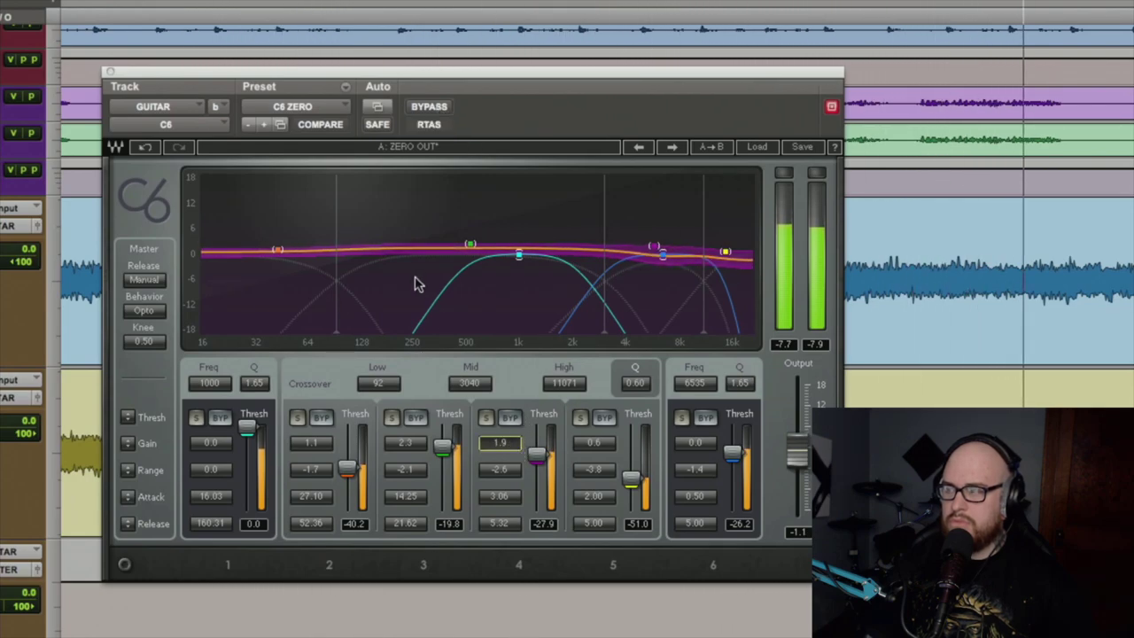
{"action": "left_click", "coordinate": [433, 107]}
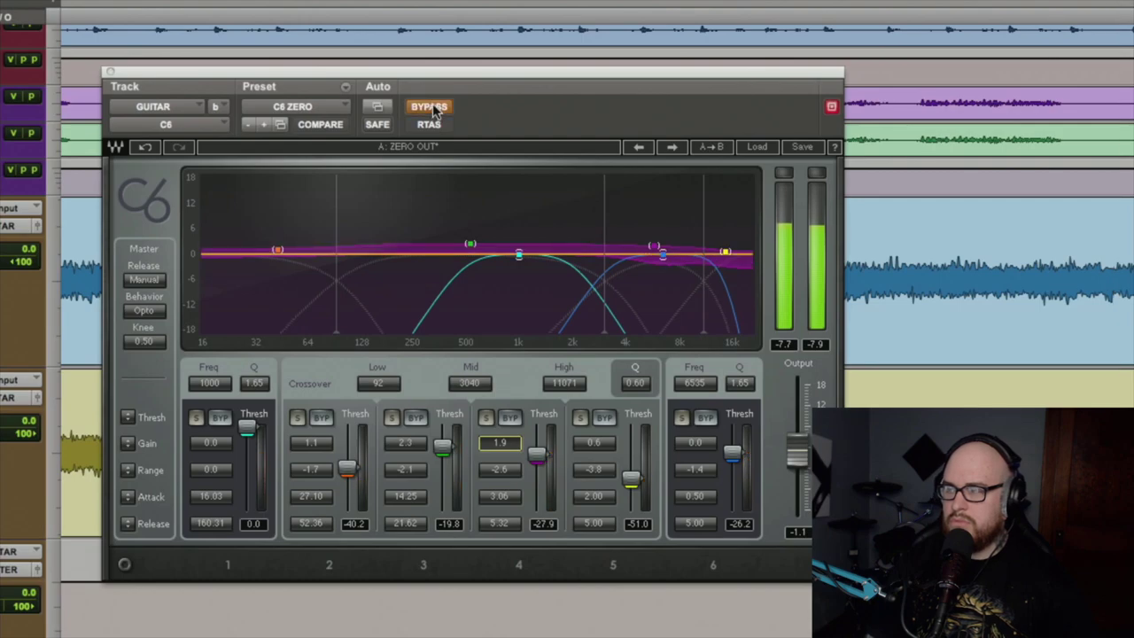
{"action": "left_click", "coordinate": [434, 106]}
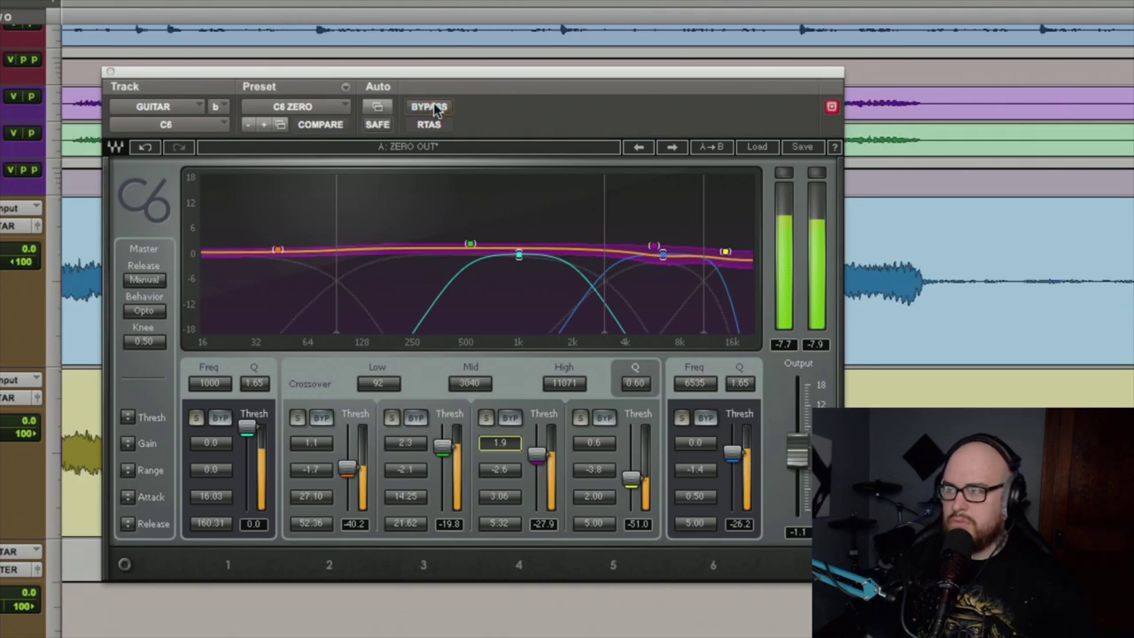
- Audition C6 bands 3 and 4 soloed in turn, close its window, and enable the L1 limiter on the GUITAR bus
{"action": "left_click", "coordinate": [392, 418]}
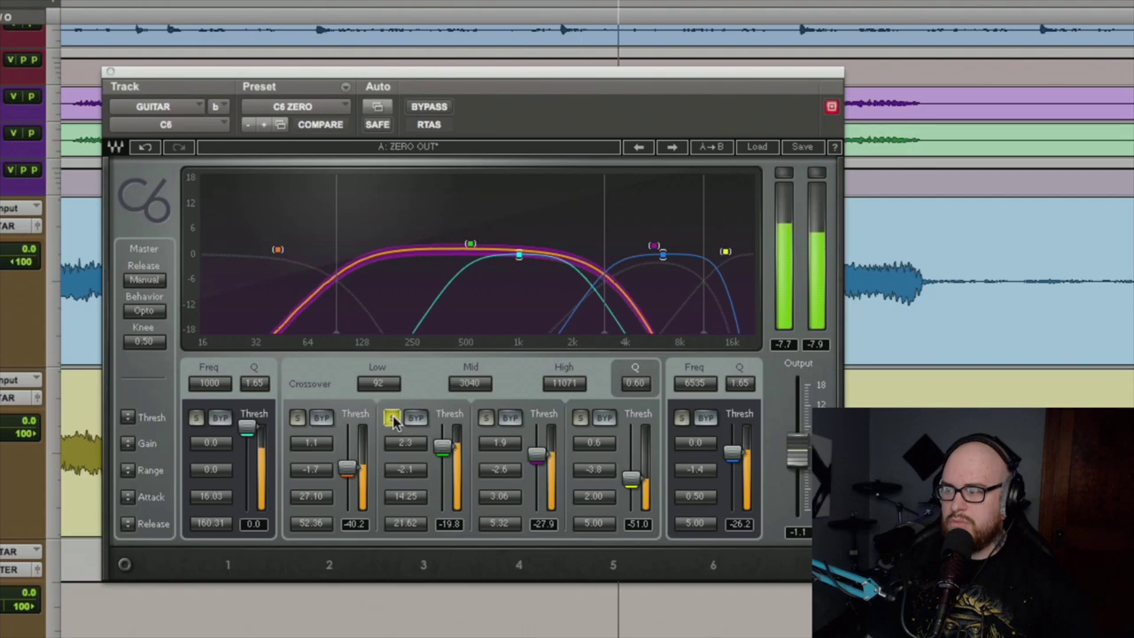
{"action": "left_click", "coordinate": [393, 418]}
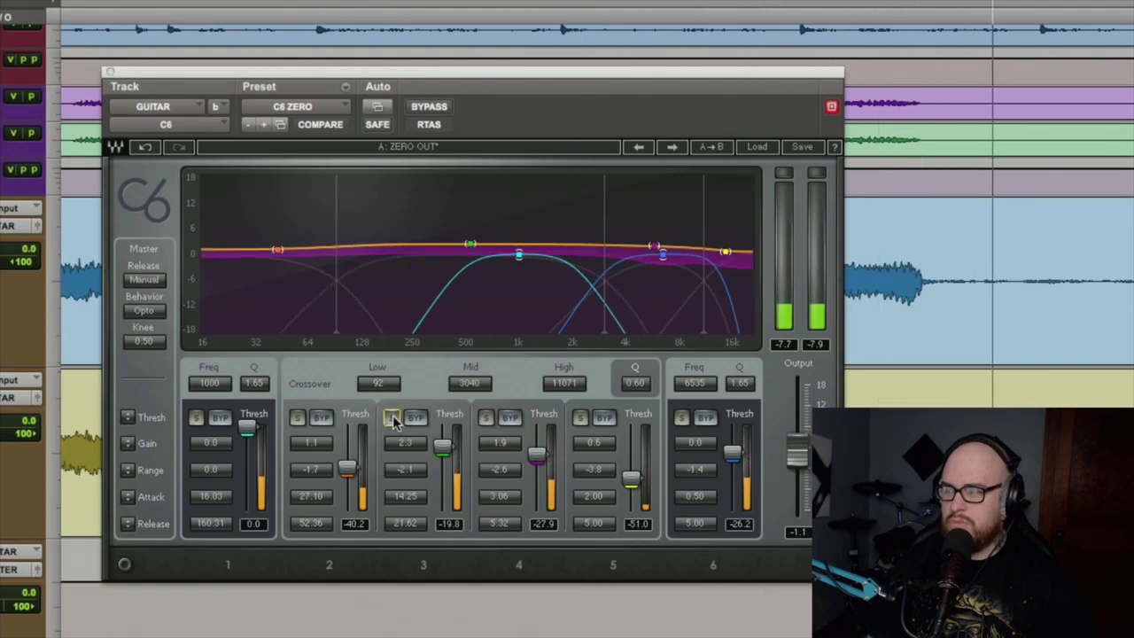
{"action": "left_click", "coordinate": [485, 420]}
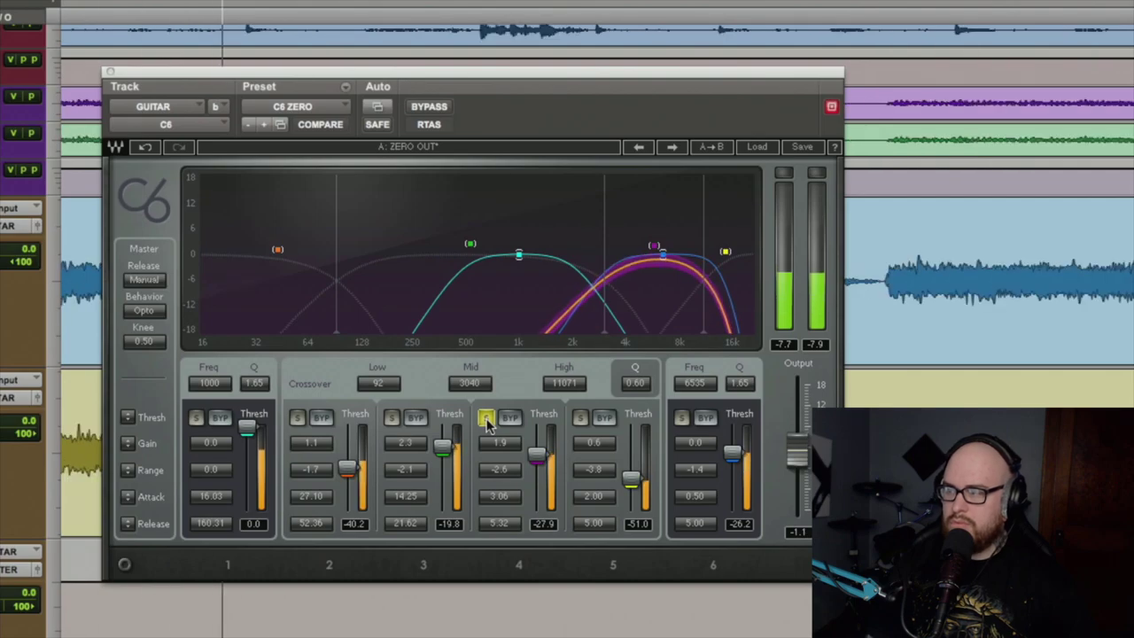
{"action": "left_click", "coordinate": [486, 420]}
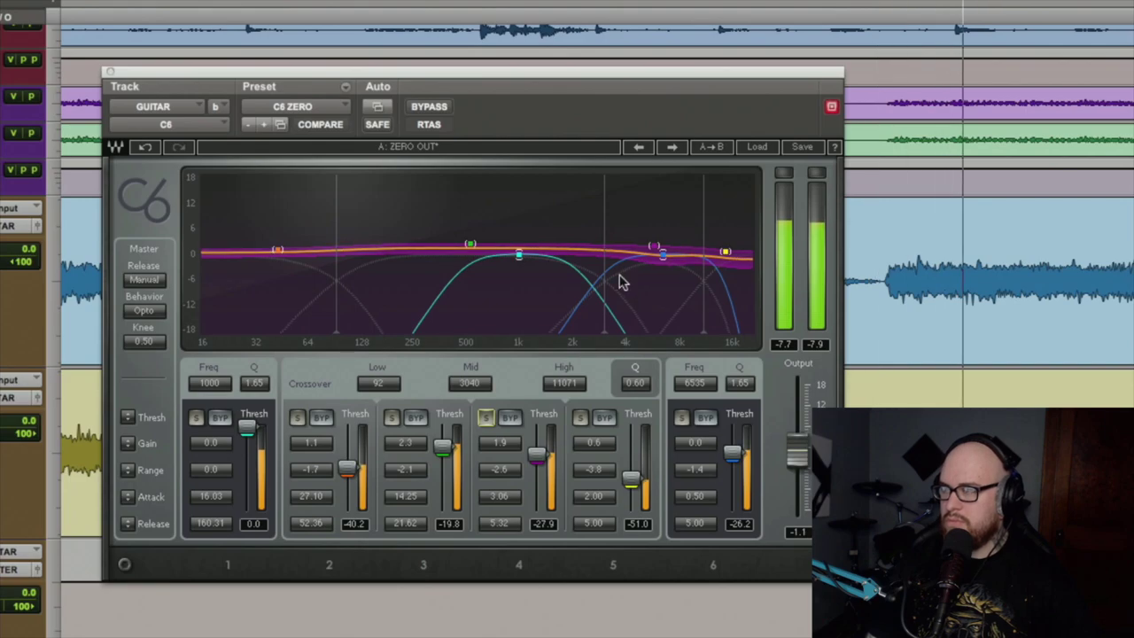
{"action": "key", "text": "space"}
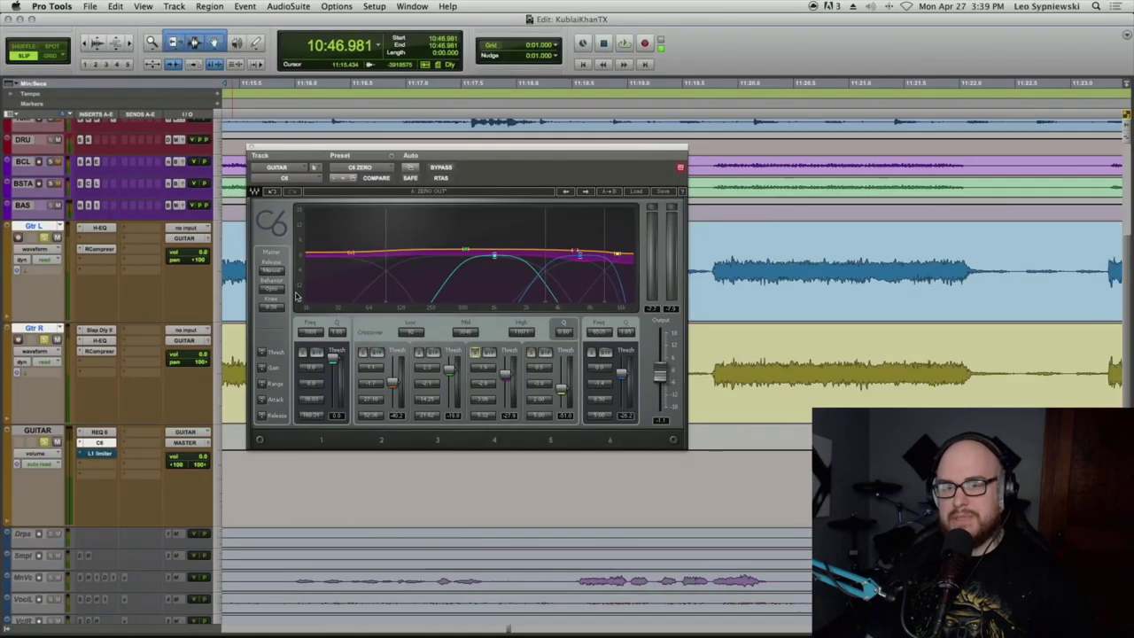
{"action": "left_click", "coordinate": [250, 147]}
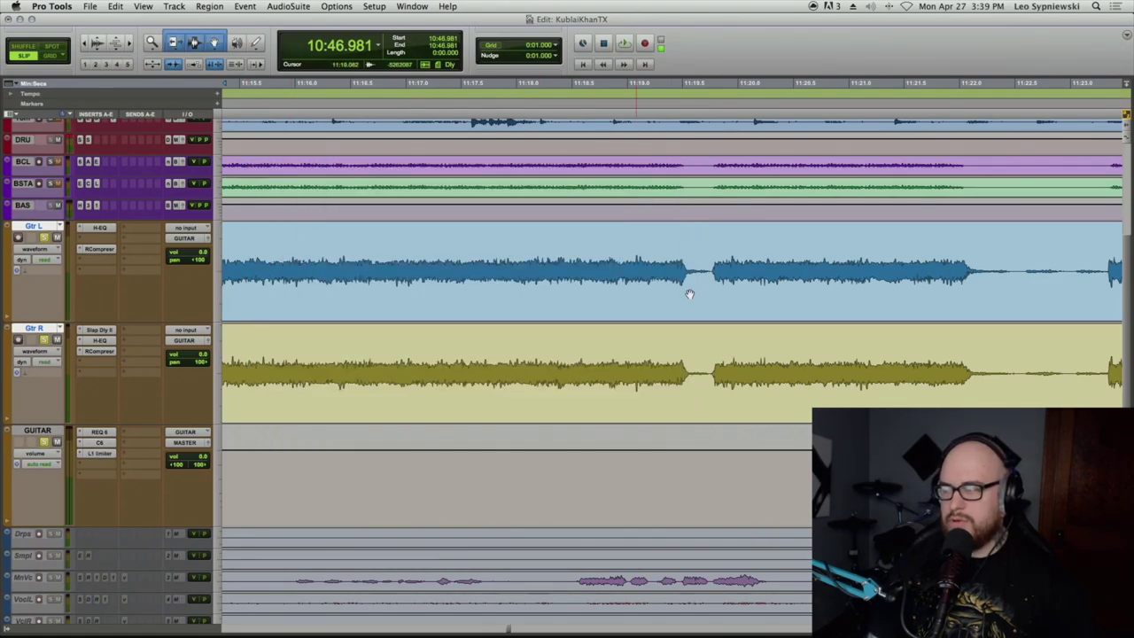
- Set the playback start to 10:46.912, where the guitars re-enter, and play the guitars with all bus processing enabled
{"action": "left_click", "coordinate": [716, 256]}
{"action": "key", "text": "r"}
{"action": "key", "text": "r"}
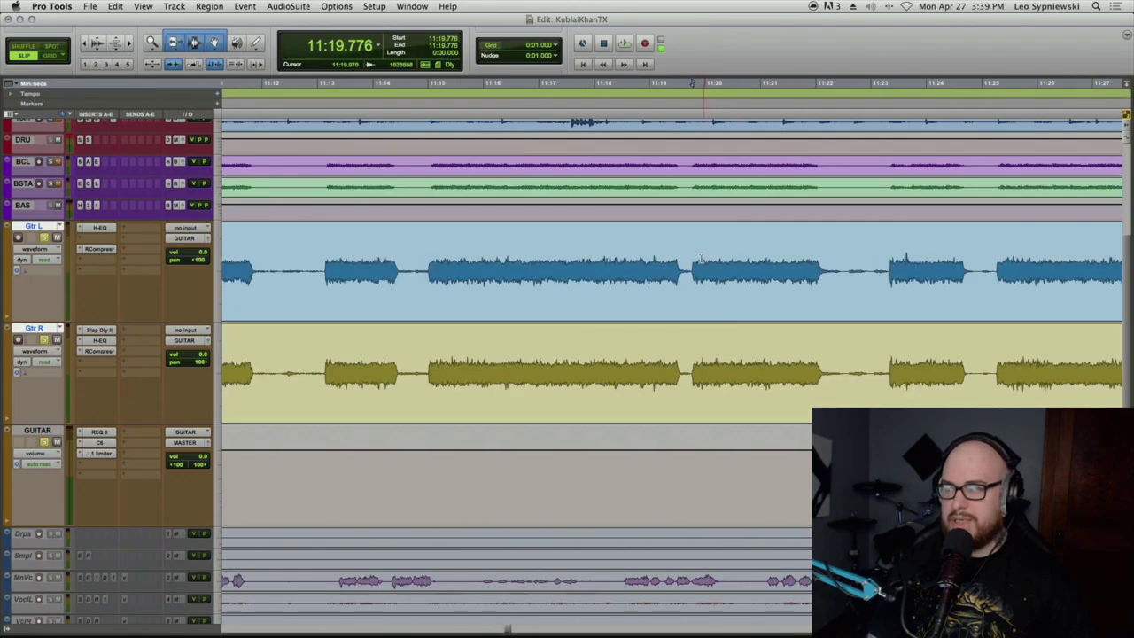
{"action": "key", "text": "r"}
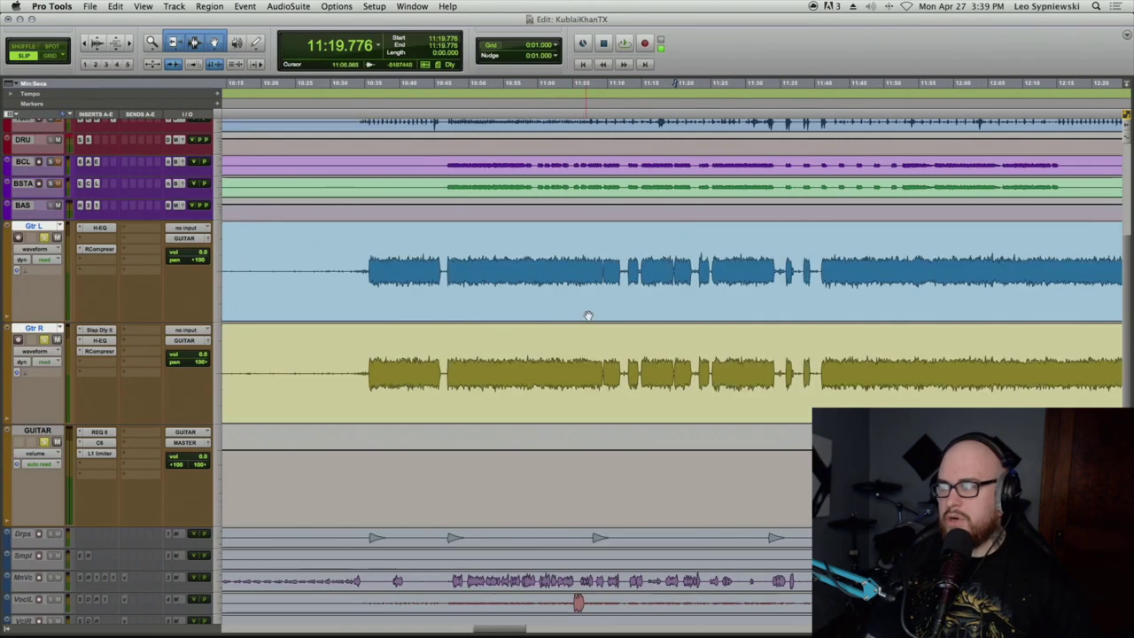
{"action": "left_click", "coordinate": [440, 263]}
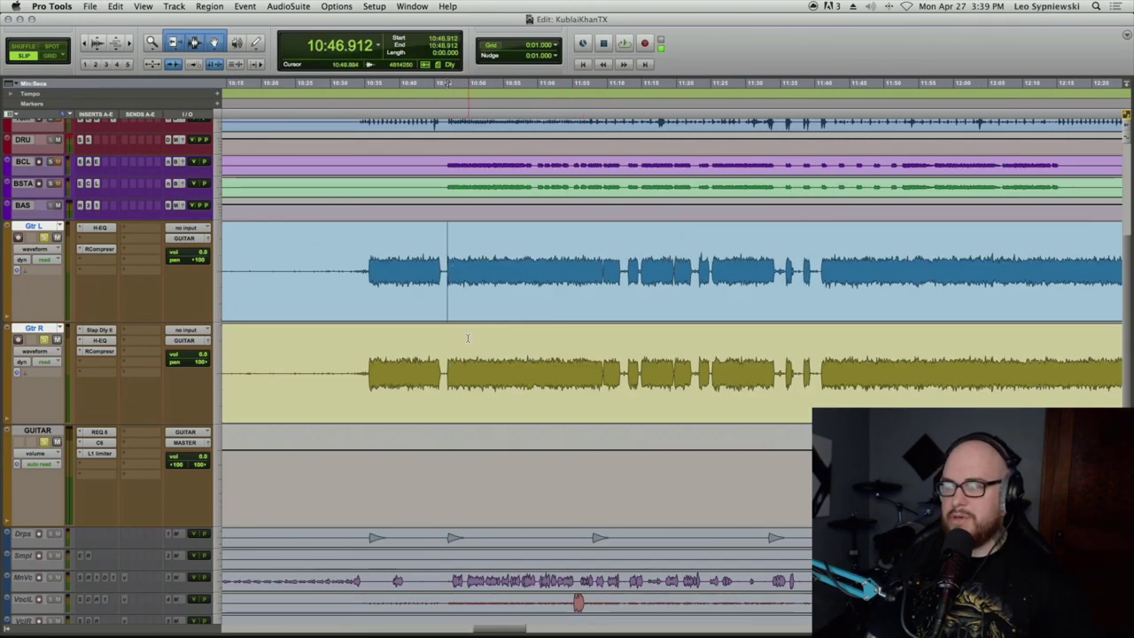
{"action": "key", "text": "space"}
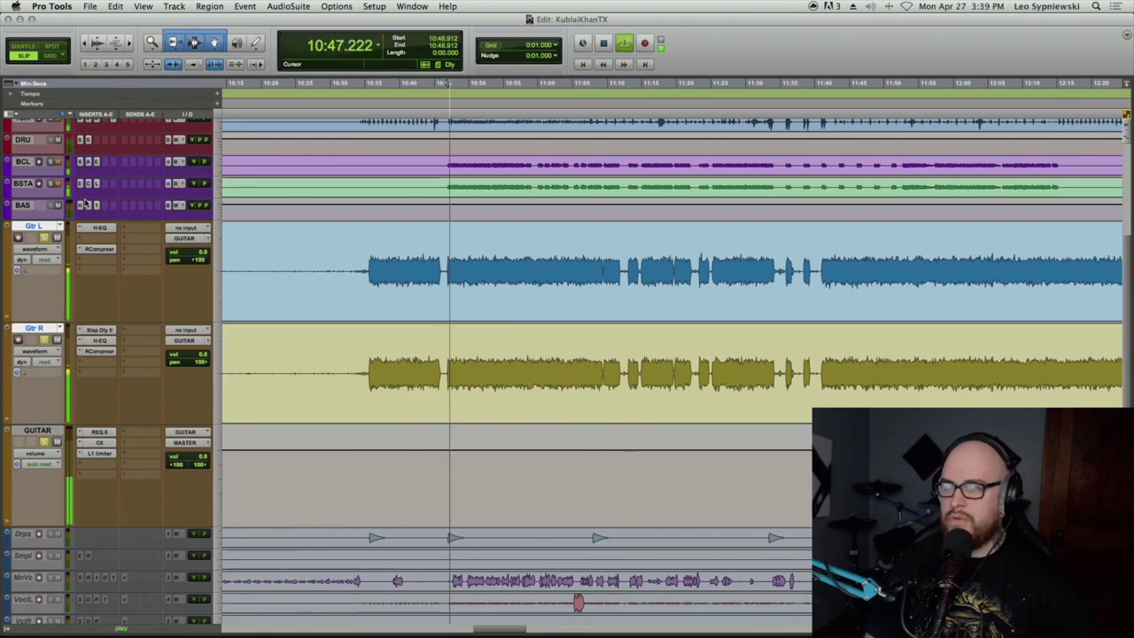
- Select the BCL, BSTA and BAS tracks and solo them together with the guitars during playback
{"action": "left_click", "coordinate": [24, 205]}
{"action": "left_click", "coordinate": [22, 161], "text": "shift"}
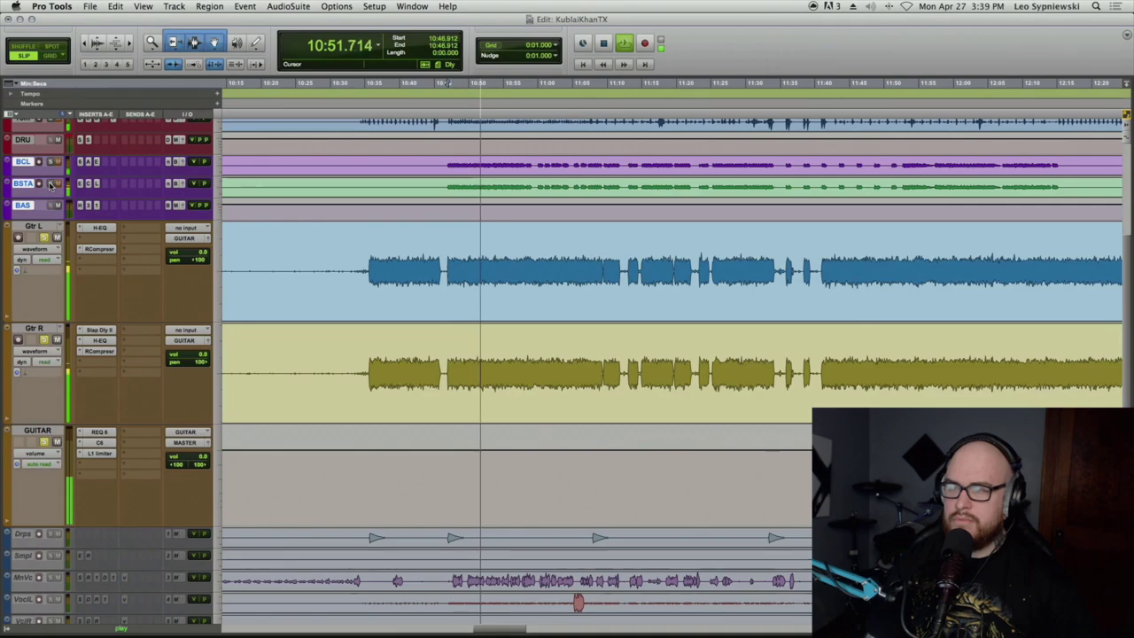
{"action": "left_click", "coordinate": [52, 183]}
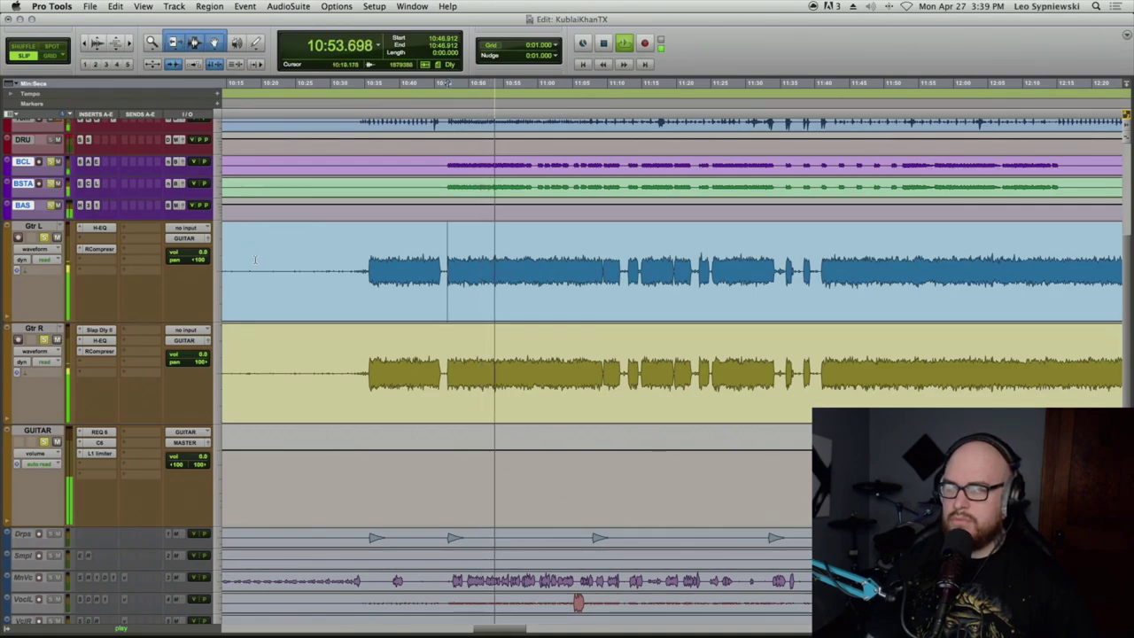
- Select only the DRU track and clear all solos so the guitars play with the drums and bass
{"action": "scroll", "coordinate": [255, 260], "scroll_direction": "up", "scroll_amount": 2}
{"action": "scroll", "coordinate": [255, 259], "scroll_direction": "up", "scroll_amount": 5}
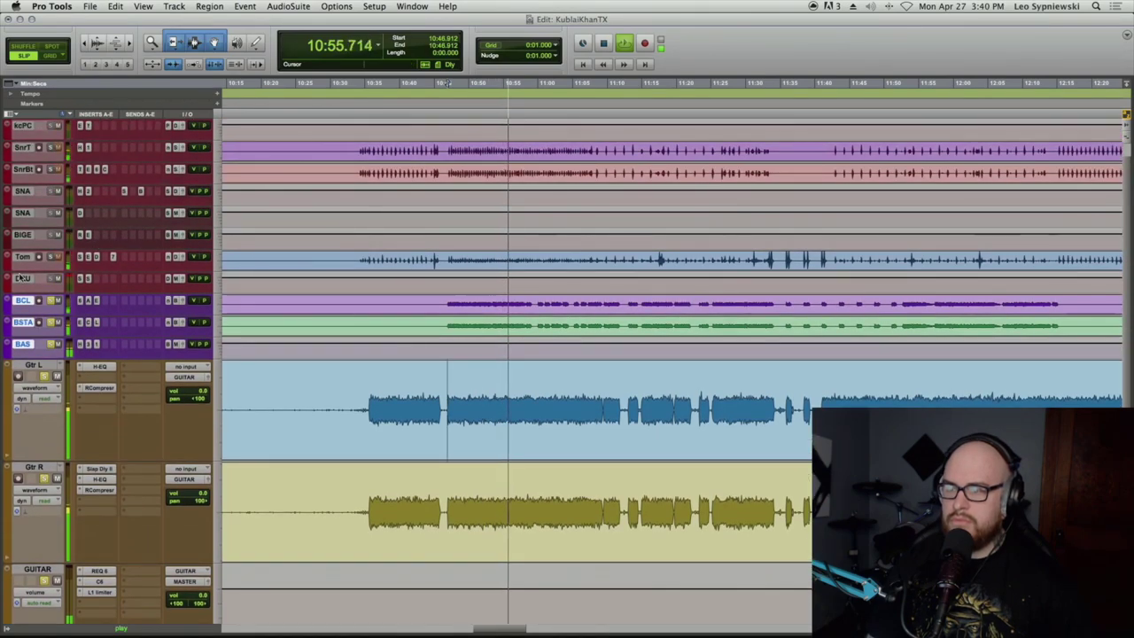
{"action": "scroll", "coordinate": [26, 214], "scroll_direction": "up", "scroll_amount": 1}
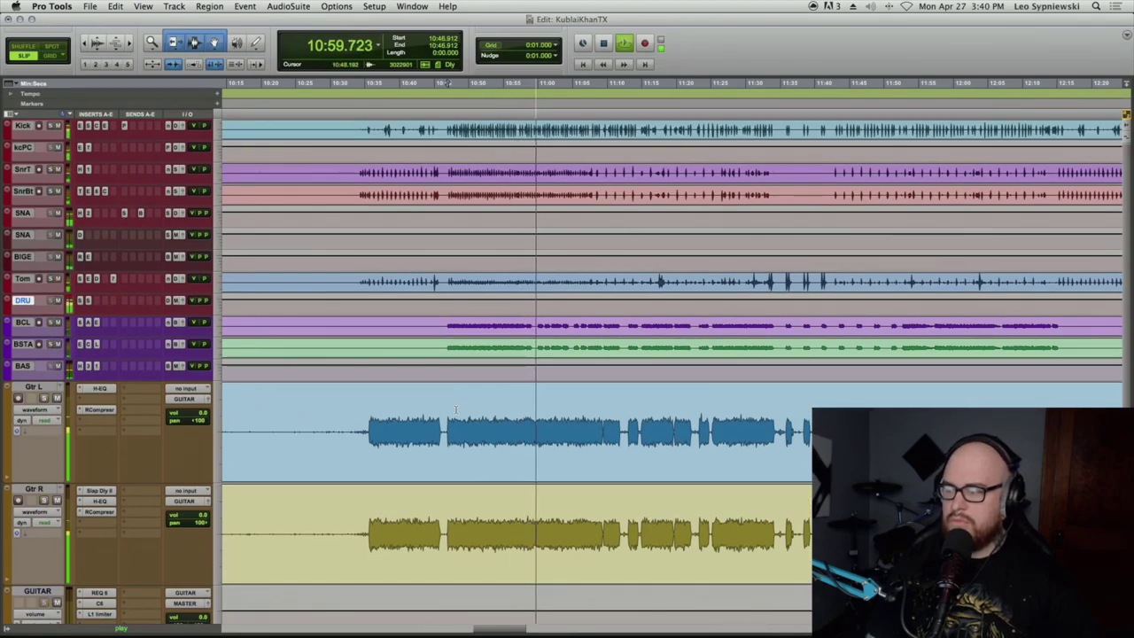
- Inspect the L1 limiter on the GUITAR bus during playback, close its window, and stop playback
{"action": "scroll", "coordinate": [456, 410], "scroll_direction": "down", "scroll_amount": 3}
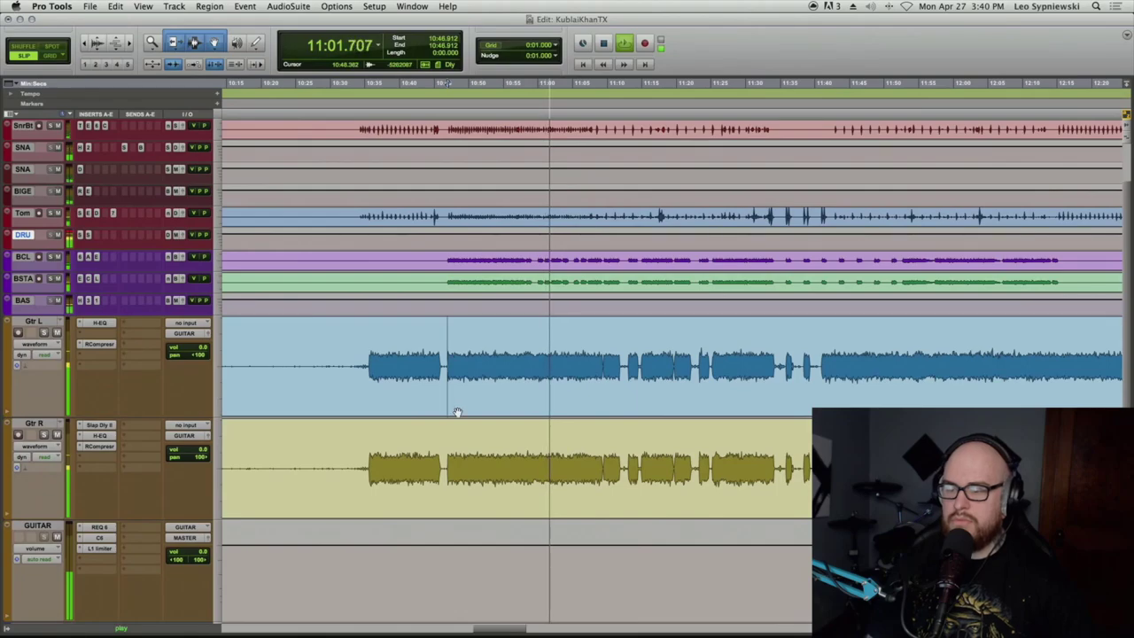
{"action": "left_click", "coordinate": [100, 549]}
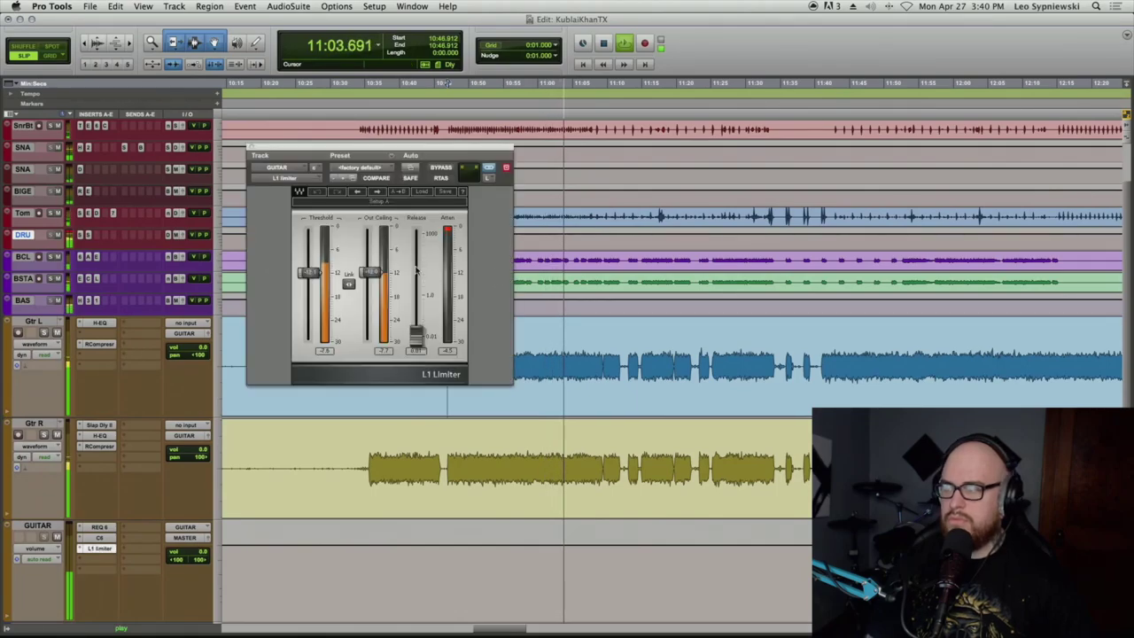
{"action": "left_click", "coordinate": [252, 149]}
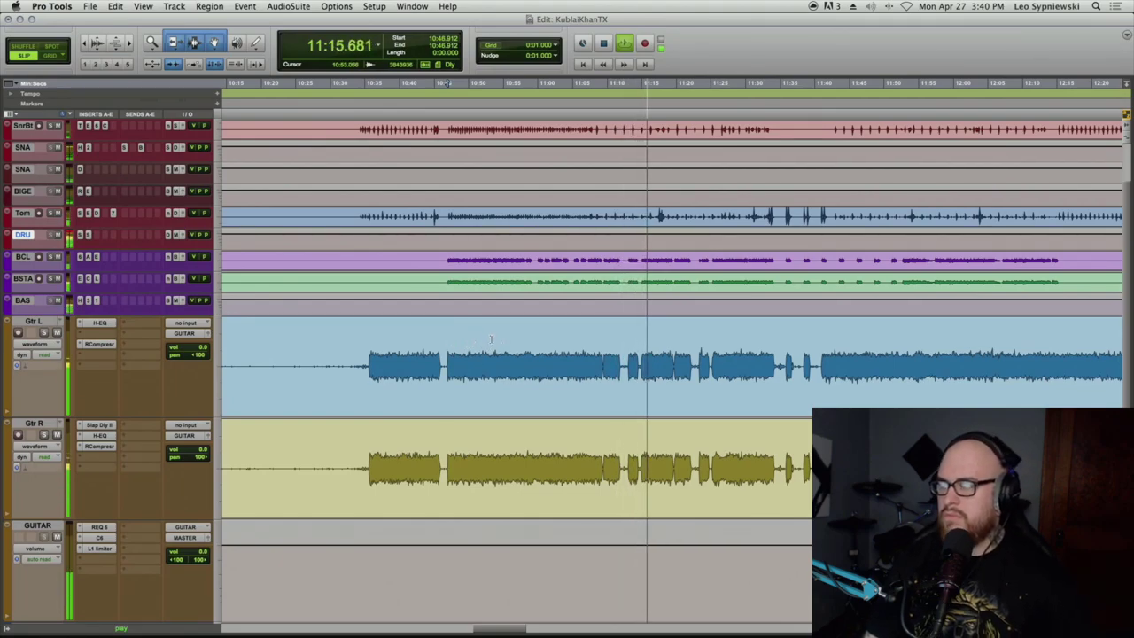
{"action": "key", "text": "space"}
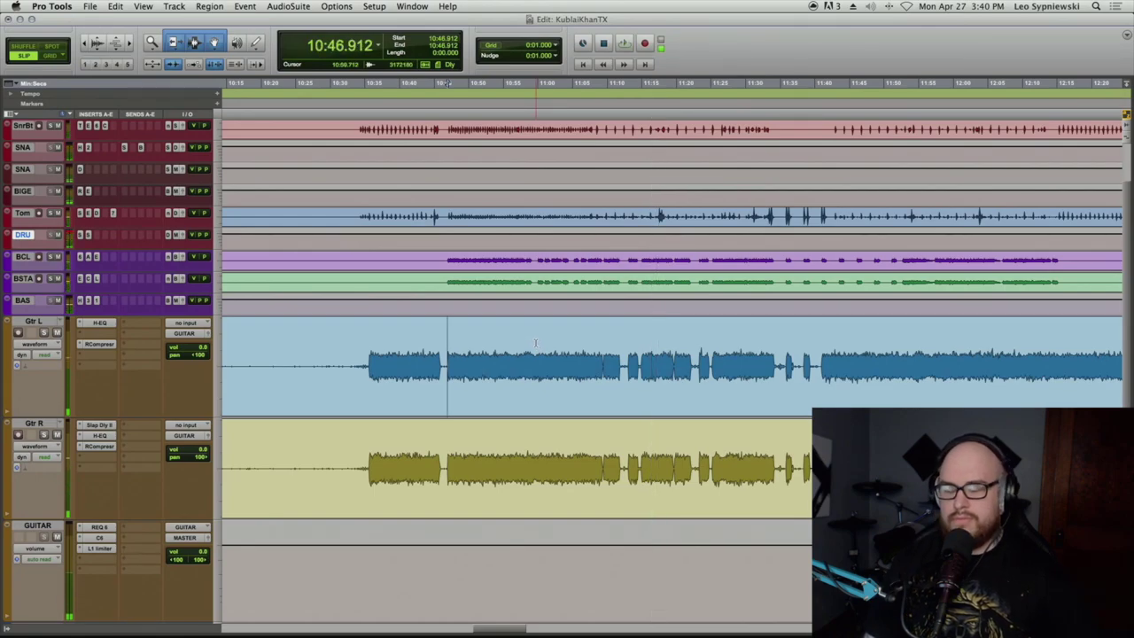